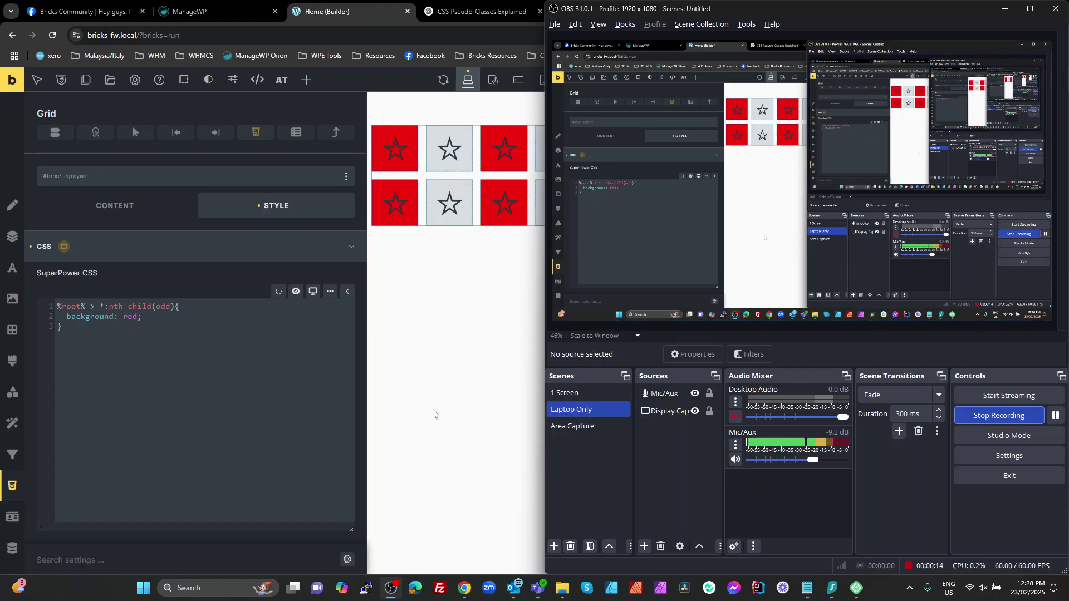
- Change the nth-child argument in the Grid's CSS rule to 4n+2
{"action": "left_click", "coordinate": [1005, 10]}
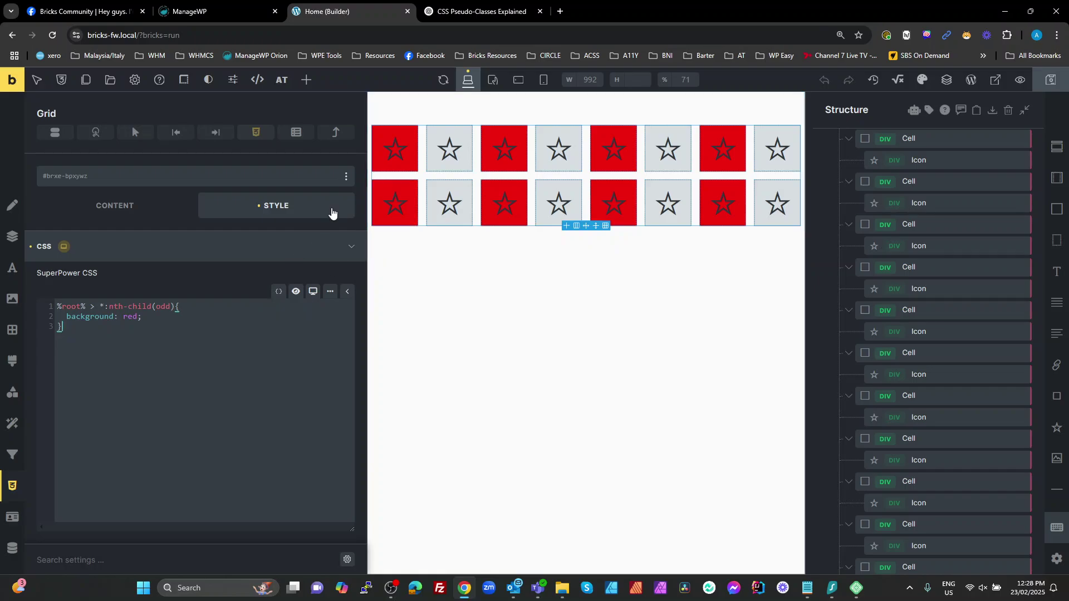
{"action": "double_click", "coordinate": [161, 307]}
{"action": "type", "text": "4n+"}
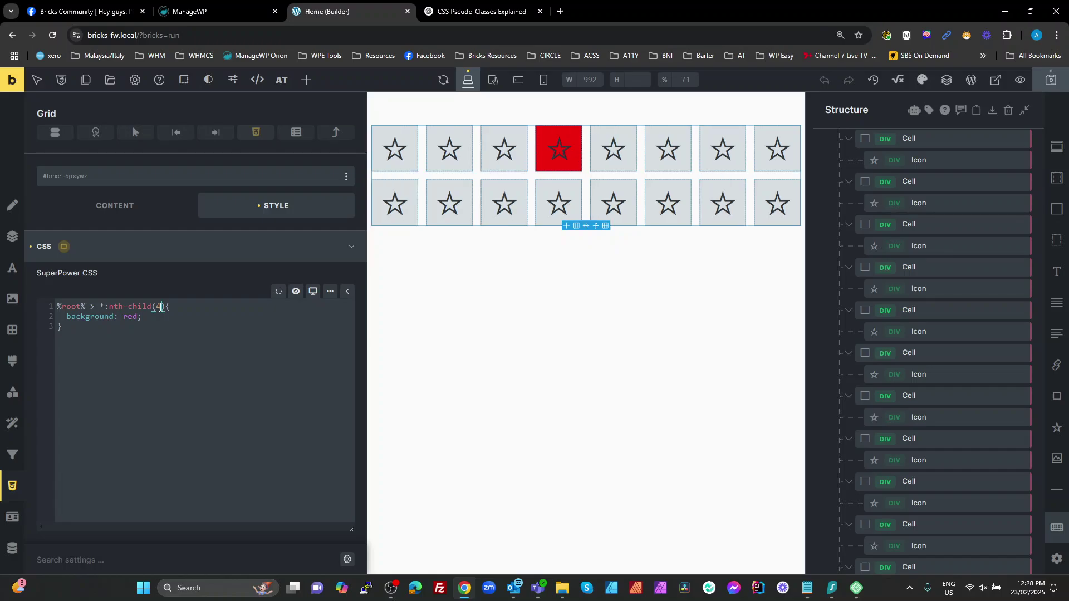
{"action": "type", "text": "2"}
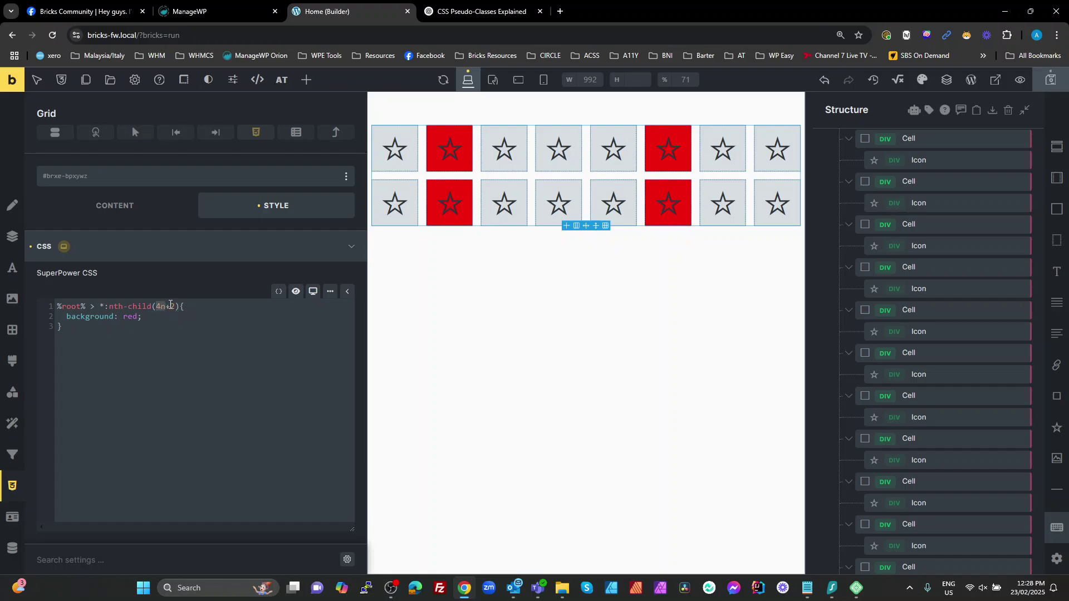
{"action": "left_click", "coordinate": [176, 307]}
{"action": "left_click_drag", "start_coordinate": [176, 306], "coordinate": [171, 307]}
{"action": "left_click", "coordinate": [212, 364]}
{"action": "key", "text": "ctrl+plus"}
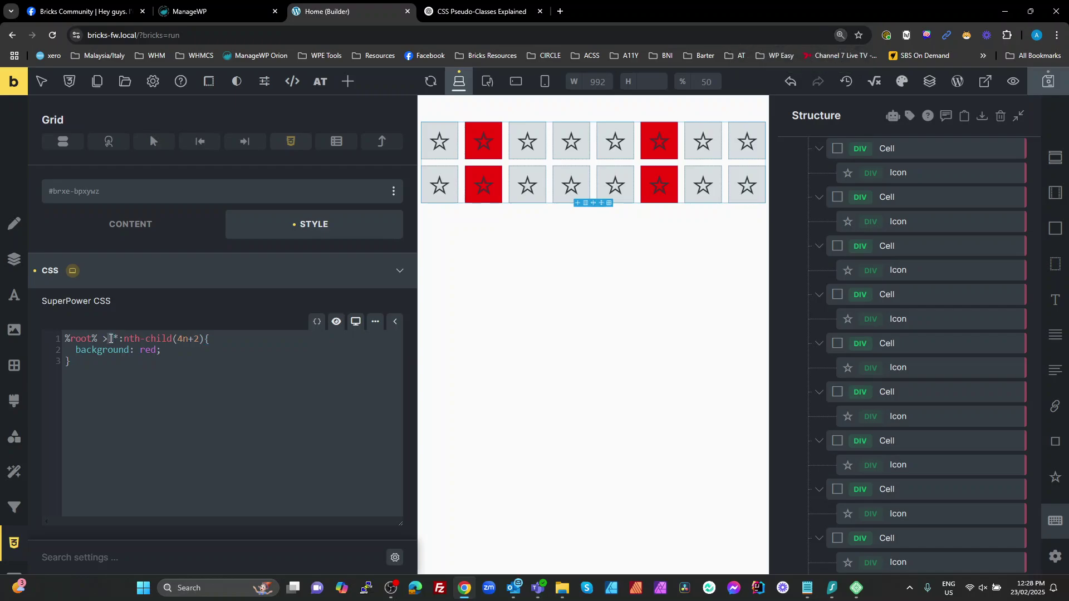
- Replace the universal selector before nth-child in the Grid's CSS rule with div
{"action": "left_click_drag", "start_coordinate": [118, 339], "coordinate": [113, 339]}
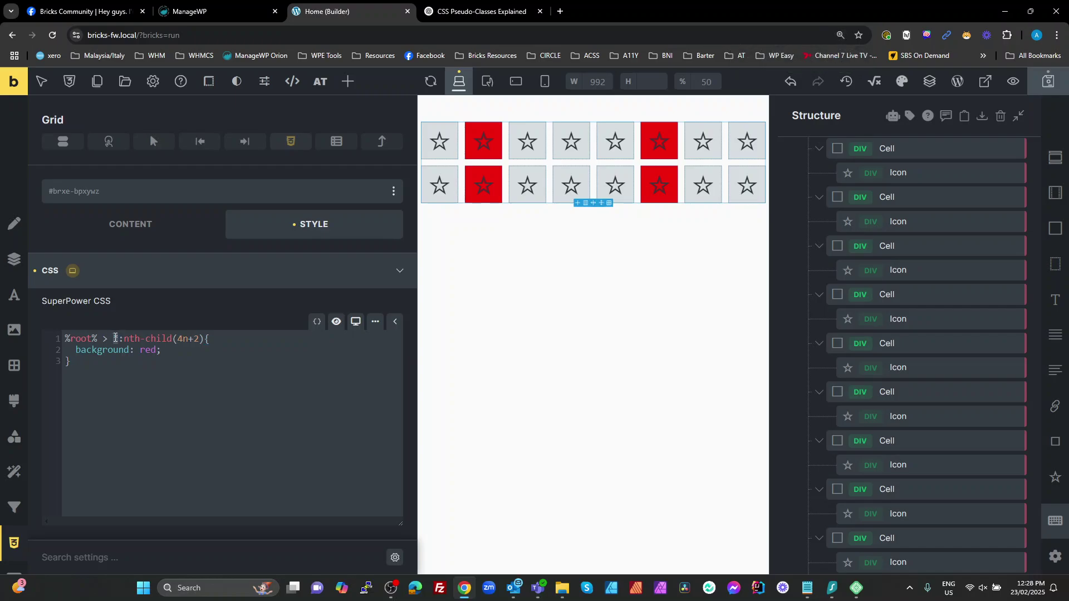
{"action": "left_click", "coordinate": [229, 386]}
{"action": "left_click", "coordinate": [111, 339]}
{"action": "type", "text": "div"}
{"action": "key", "text": "BackSpace"}
{"action": "key", "text": "BackSpace"}
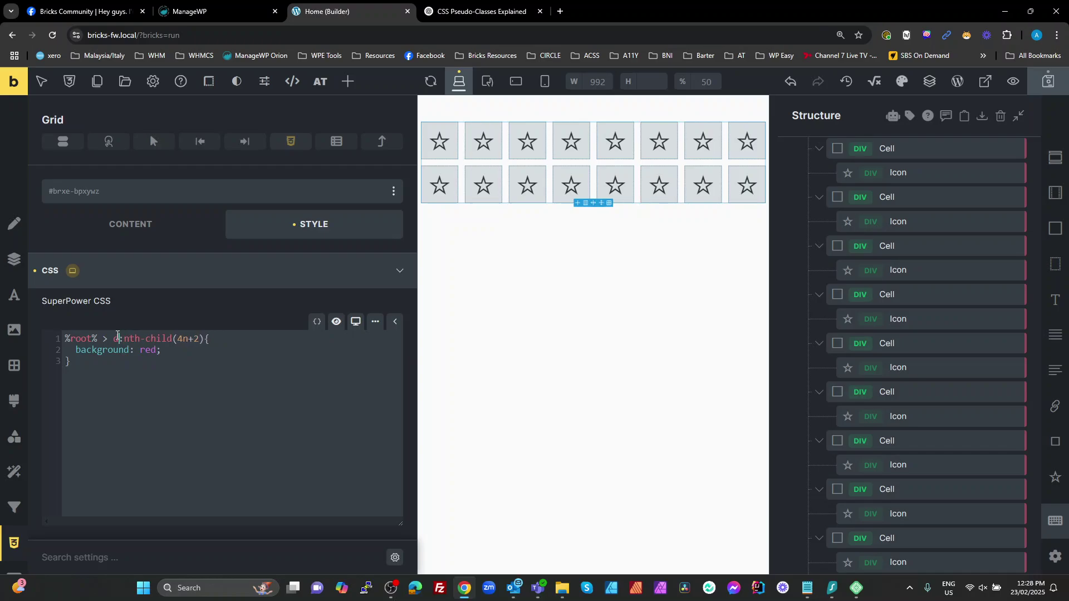
{"action": "type", "text": "iv"}
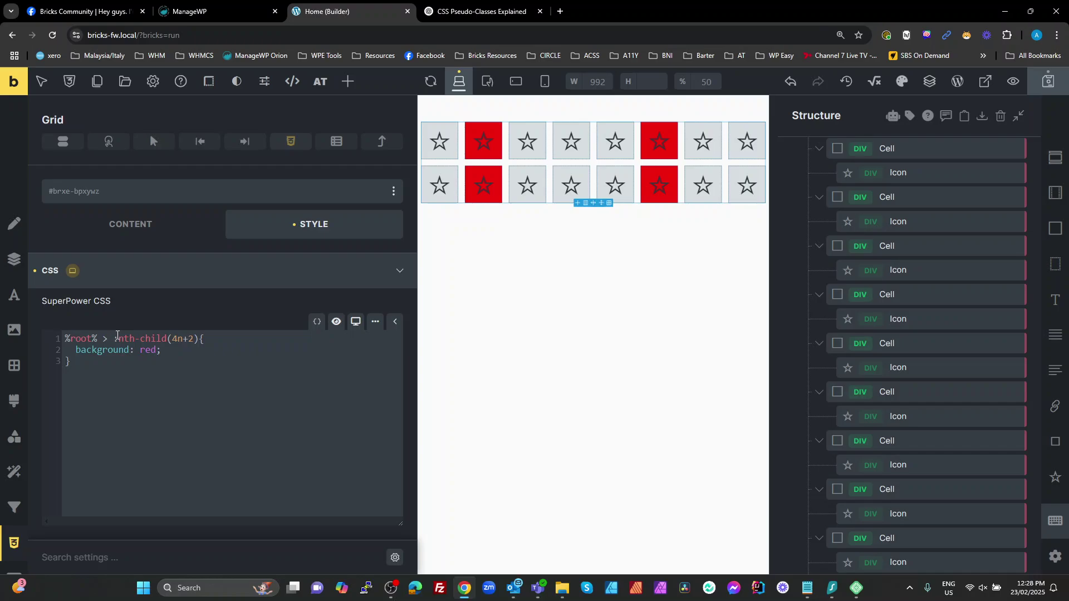
{"action": "key", "text": "BackSpace"}
{"action": "key", "text": "BackSpace"}
{"action": "type", "text": "iv"}
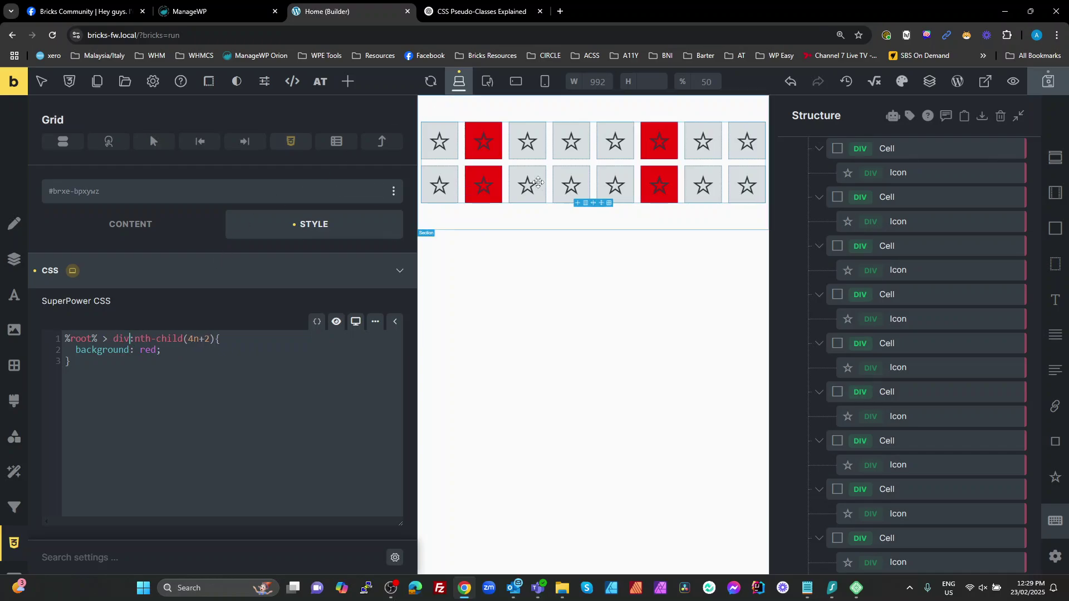
- Delete the Grid's cells from the first one down until only a single cell remains
{"action": "left_click_drag", "start_coordinate": [419, 303], "coordinate": [359, 295]}
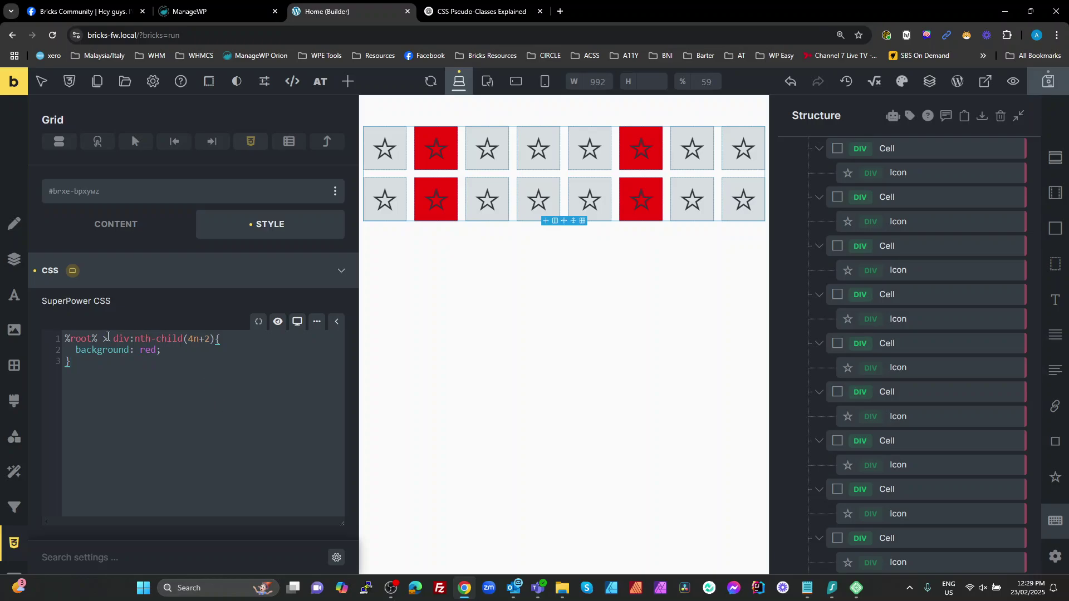
{"action": "scroll", "coordinate": [926, 270], "scroll_direction": "up", "scroll_amount": 2}
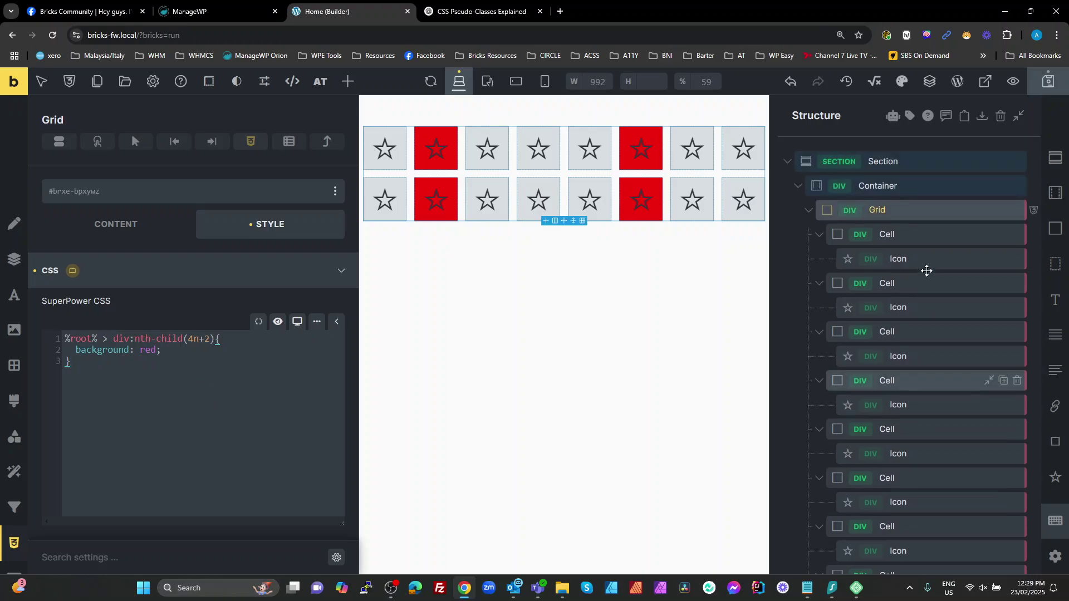
{"action": "left_click", "coordinate": [808, 211]}
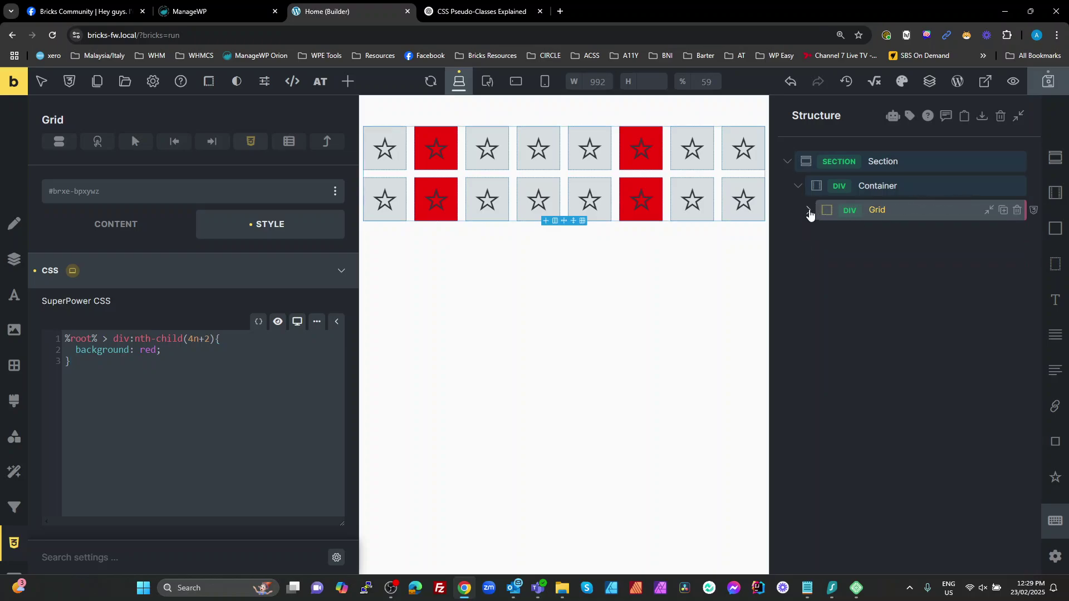
{"action": "left_click", "coordinate": [808, 212]}
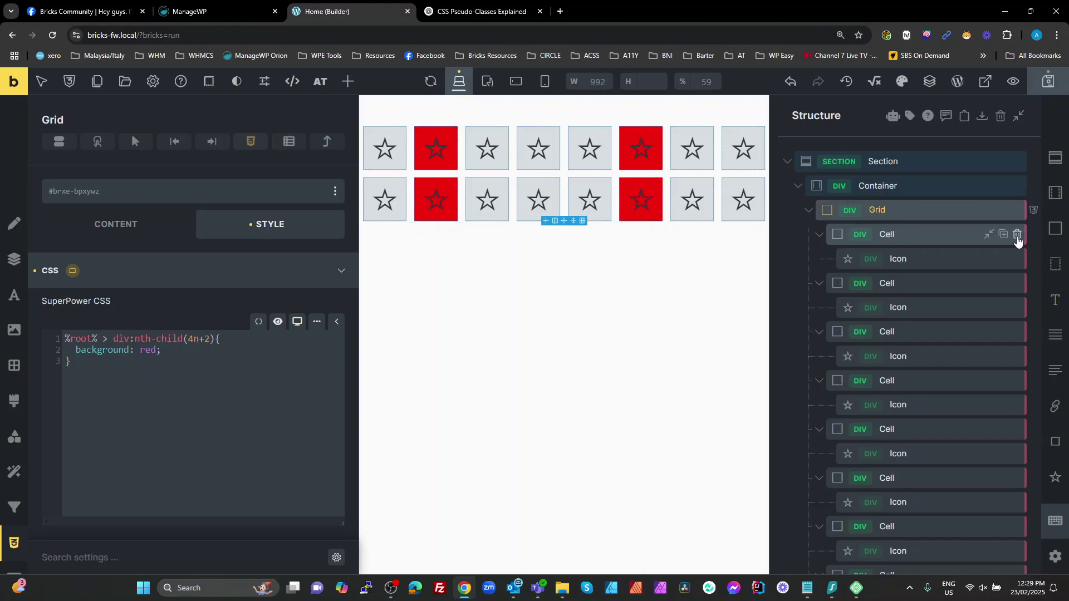
{"action": "left_click", "coordinate": [1017, 235]}
{"action": "left_click", "coordinate": [1017, 235]}
{"action": "left_click", "coordinate": [1017, 235]}
{"action": "left_click", "coordinate": [1017, 235]}
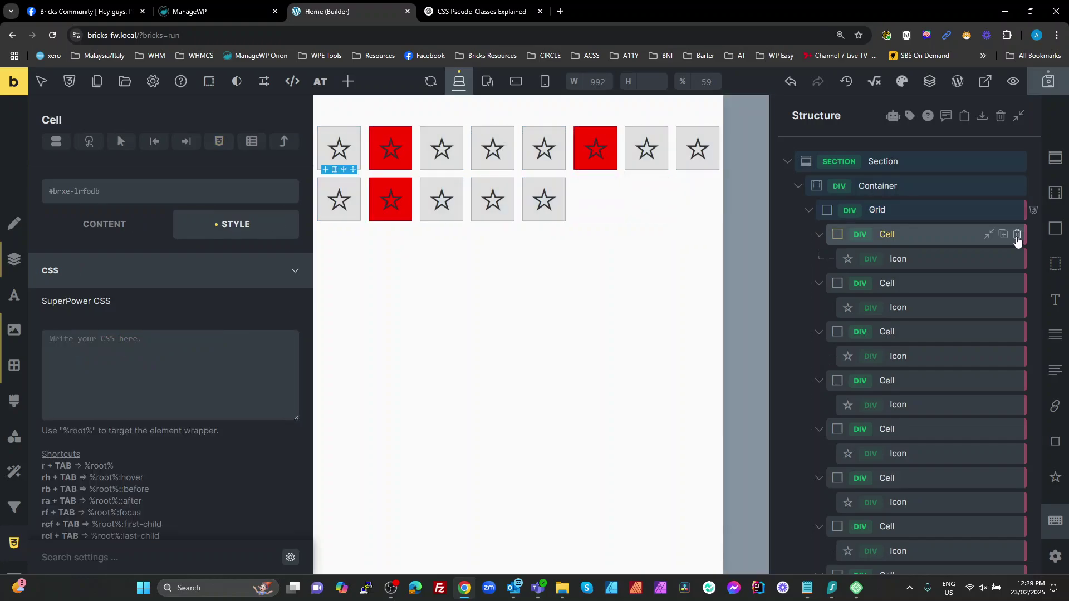
{"action": "left_click", "coordinate": [1017, 235]}
{"action": "left_click", "coordinate": [1016, 235]}
{"action": "left_click", "coordinate": [1017, 235]}
{"action": "left_click", "coordinate": [1017, 235]}
{"action": "left_click", "coordinate": [1016, 235]}
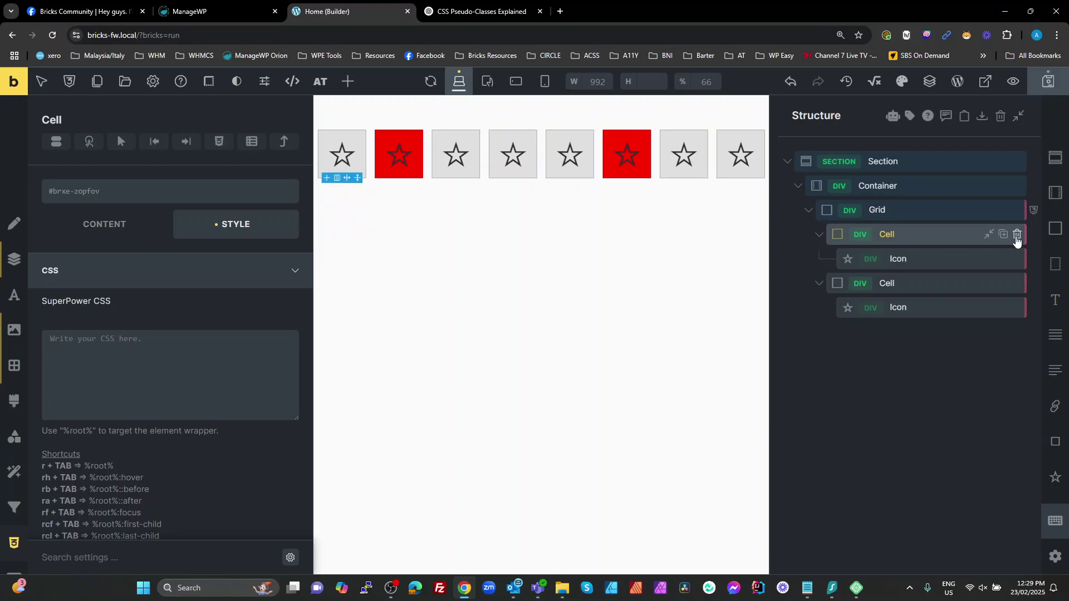
{"action": "left_click", "coordinate": [1017, 234]}
{"action": "left_click", "coordinate": [1017, 234]}
{"action": "left_click", "coordinate": [1017, 234]}
{"action": "left_click", "coordinate": [1017, 235]}
{"action": "left_click", "coordinate": [1017, 235]}
{"action": "left_click", "coordinate": [1017, 235]}
{"action": "left_click", "coordinate": [1016, 235]}
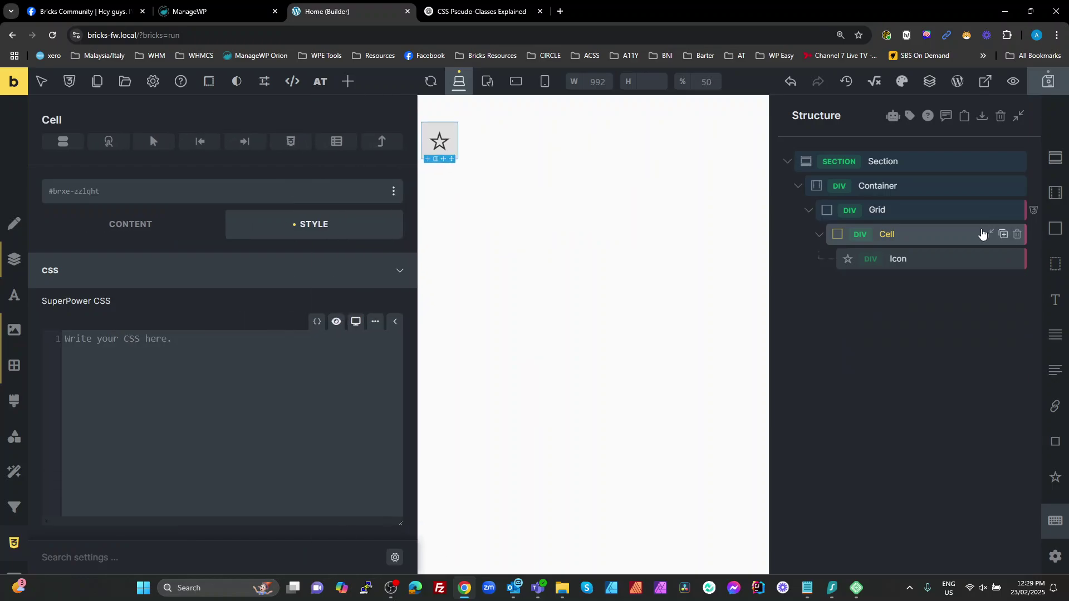
- Set the Grid element's HTML tag to ul
{"action": "left_click", "coordinate": [911, 210]}
{"action": "left_click", "coordinate": [849, 210]}
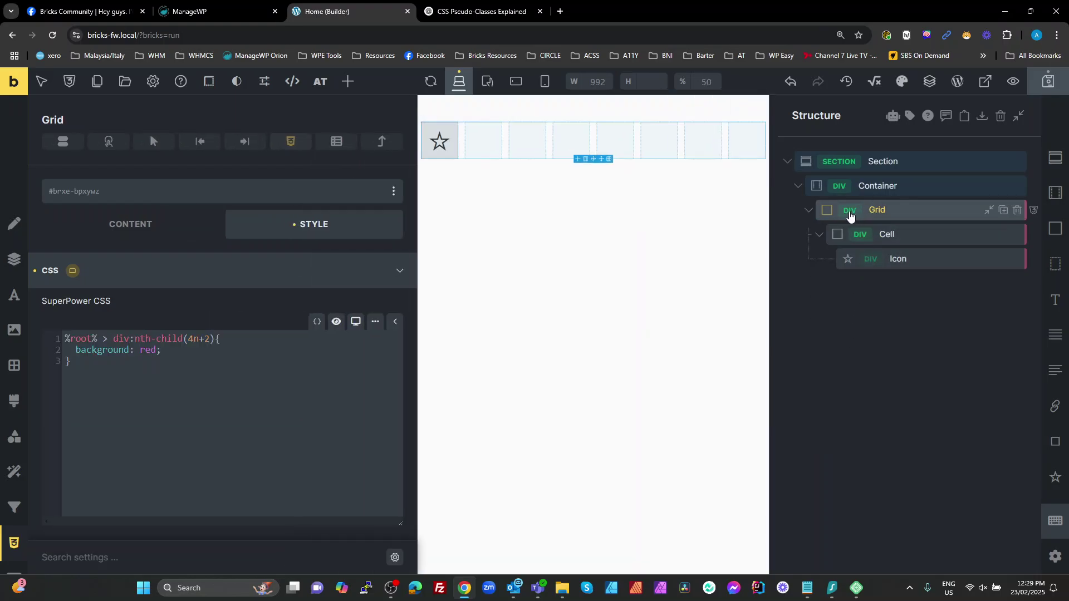
{"action": "left_click", "coordinate": [848, 213]}
{"action": "left_click", "coordinate": [138, 228]}
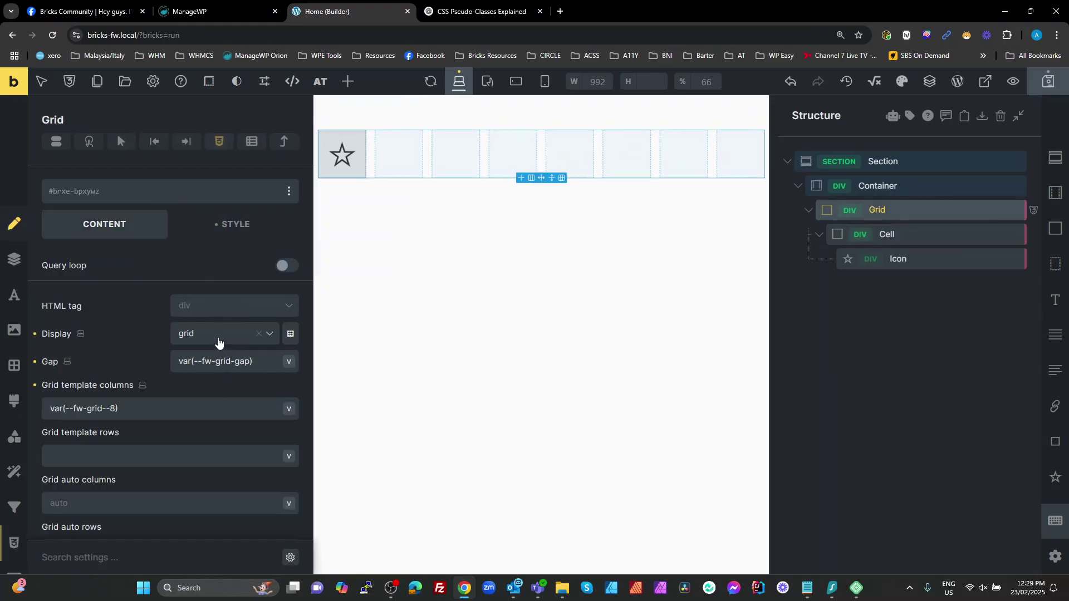
{"action": "left_click", "coordinate": [213, 308]}
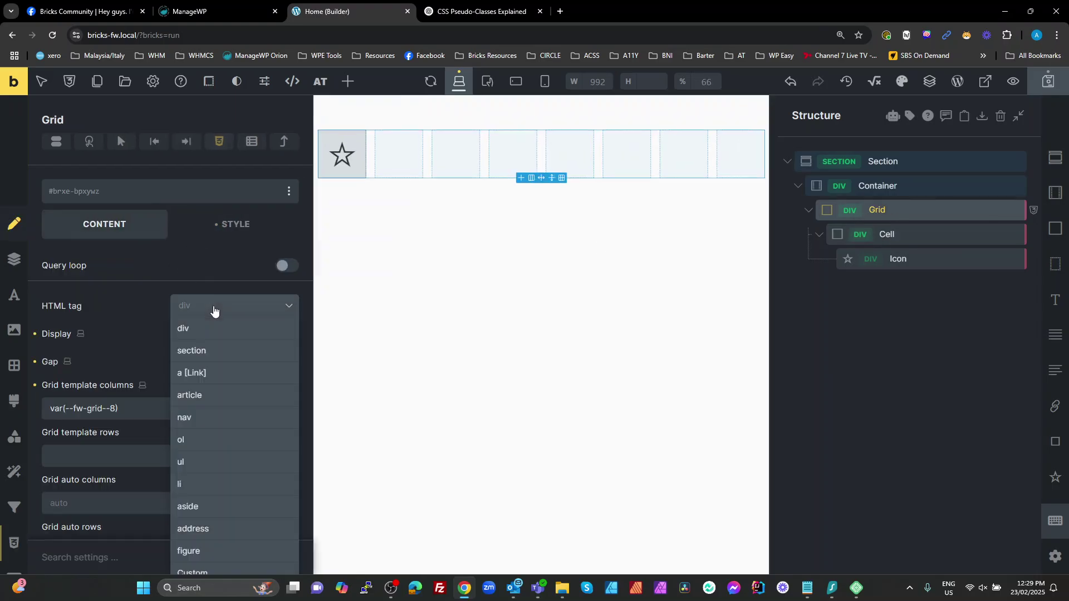
{"action": "left_click", "coordinate": [200, 466]}
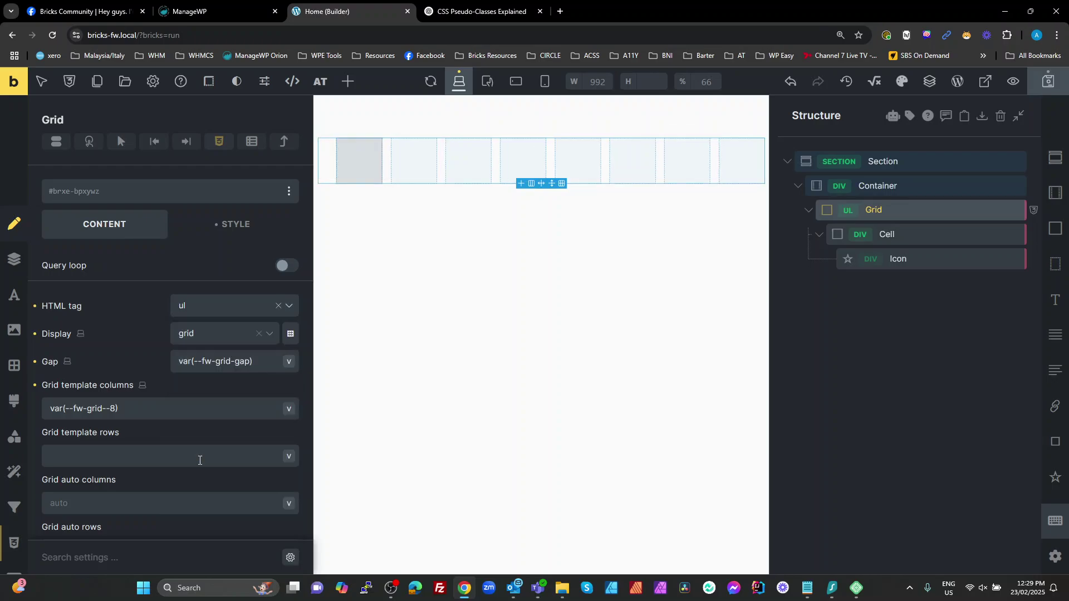
- Set the remaining cell's HTML tag to li
{"action": "left_click", "coordinate": [858, 233]}
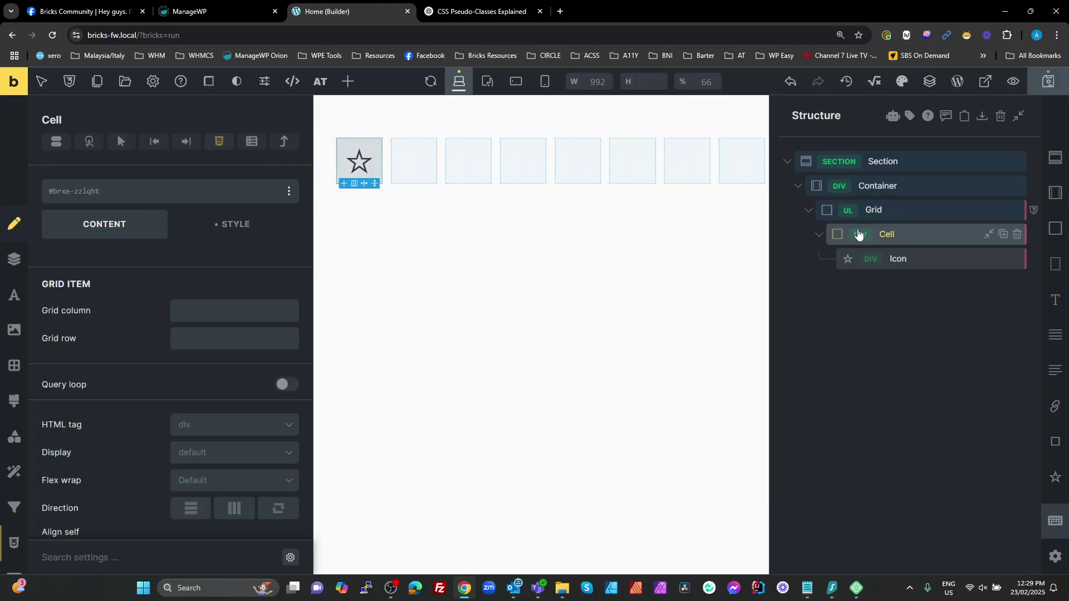
{"action": "left_click", "coordinate": [207, 425]}
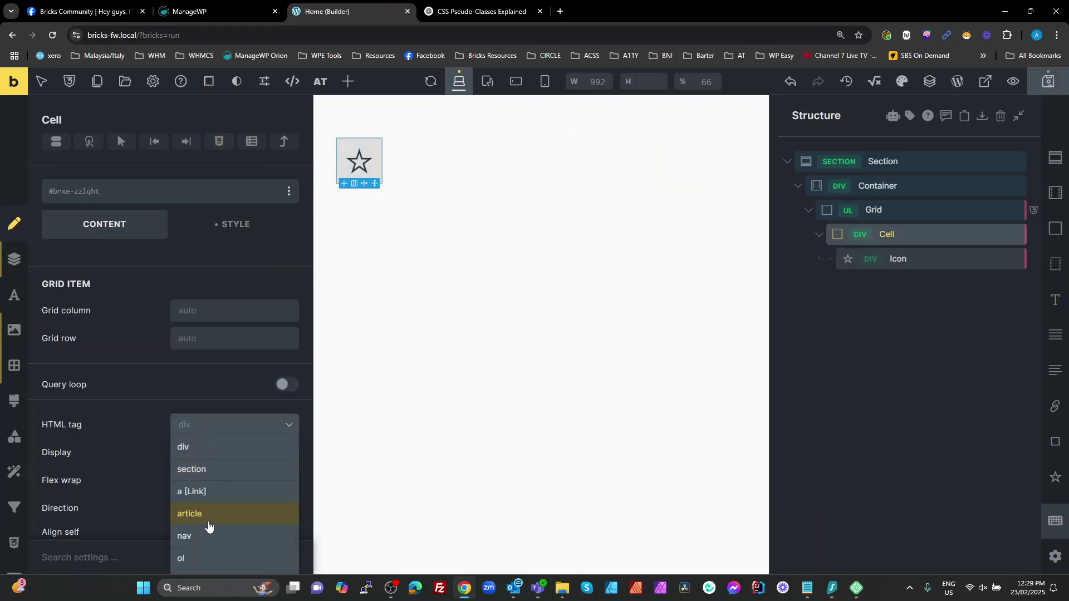
{"action": "scroll", "coordinate": [213, 522], "scroll_direction": "down", "scroll_amount": 1}
{"action": "left_click", "coordinate": [201, 548]}
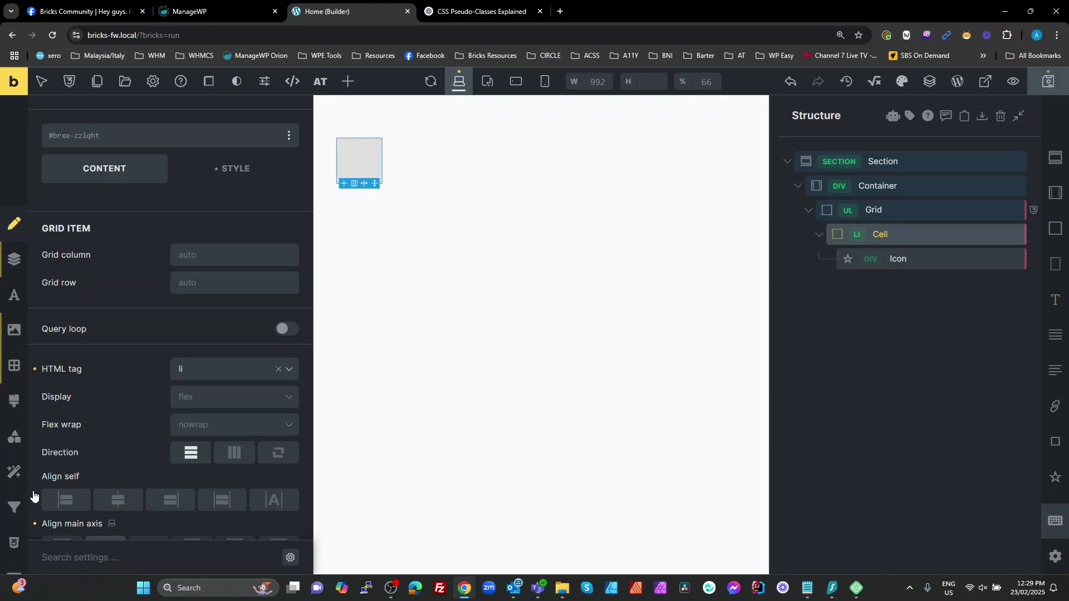
{"action": "key", "text": "ctrl+minus"}
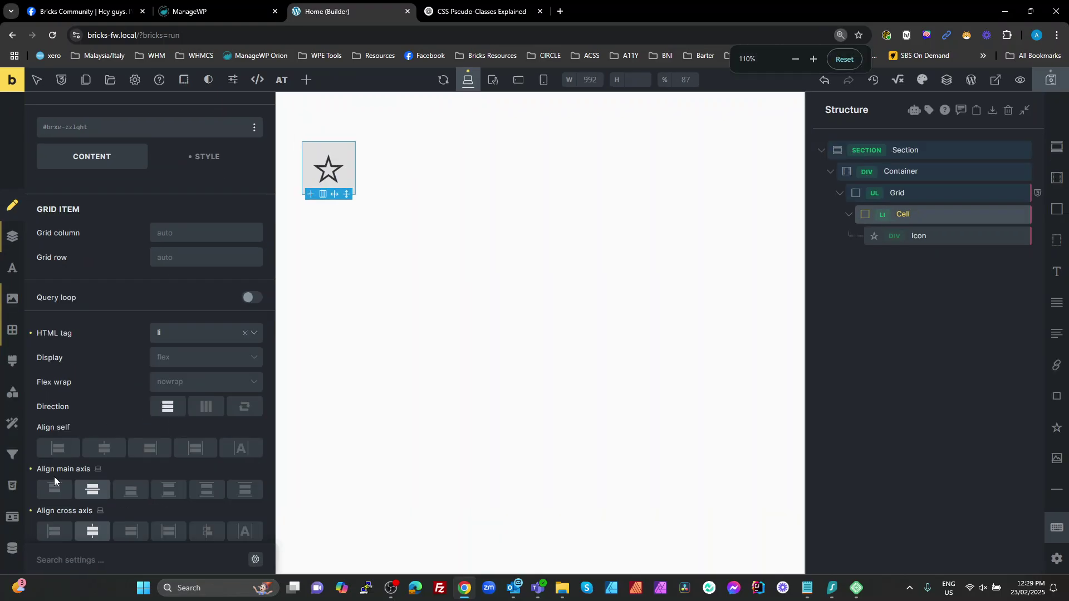
- Add a custom attribute named aria-label with the value Features to the cell
{"action": "left_click", "coordinate": [12, 548]}
{"action": "left_click", "coordinate": [150, 309]}
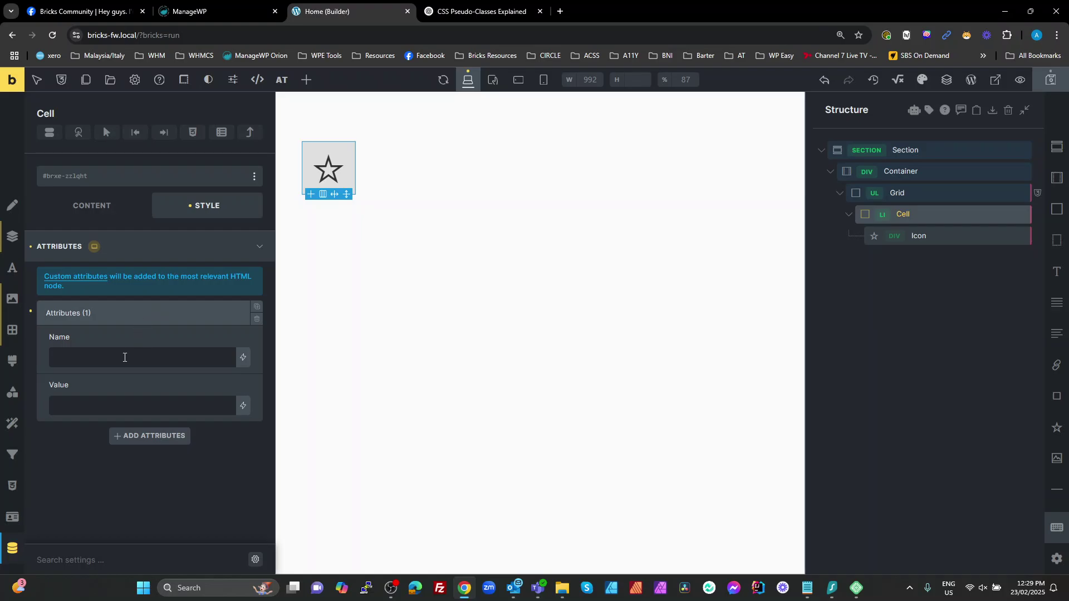
{"action": "type", "text": "aria-lab"}
{"action": "type", "text": "el"}
{"action": "type", "text": "Features"}
- Duplicate the labelled cell to fill two rows of eight cells, deleting the surplus one
{"action": "left_click", "coordinate": [1011, 214]}
{"action": "left_click", "coordinate": [1010, 215]}
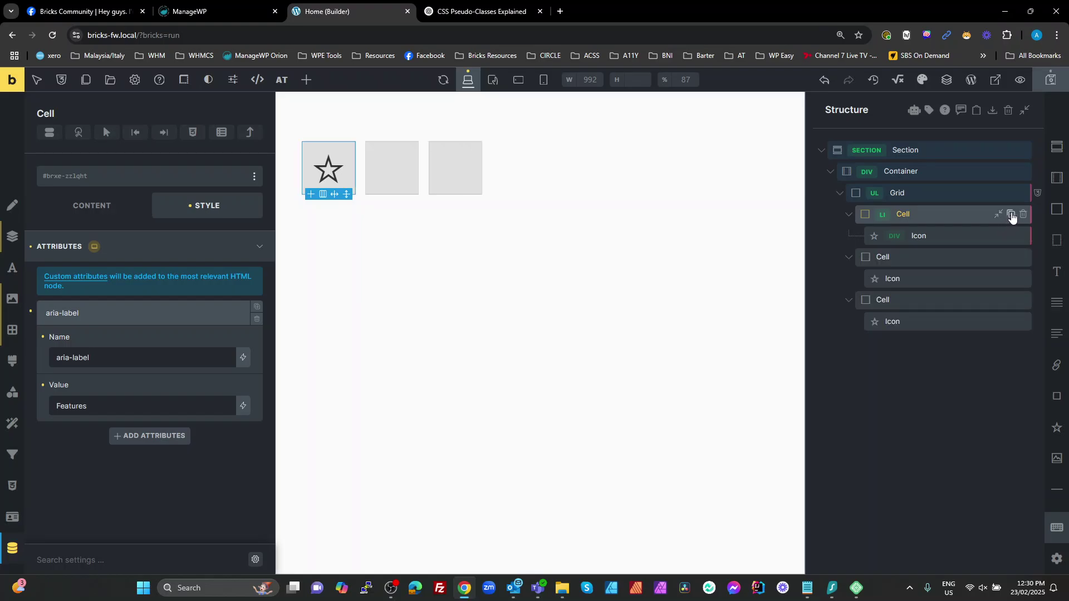
{"action": "left_click", "coordinate": [1010, 215]}
{"action": "left_click", "coordinate": [1011, 215]}
{"action": "left_click", "coordinate": [1010, 215]}
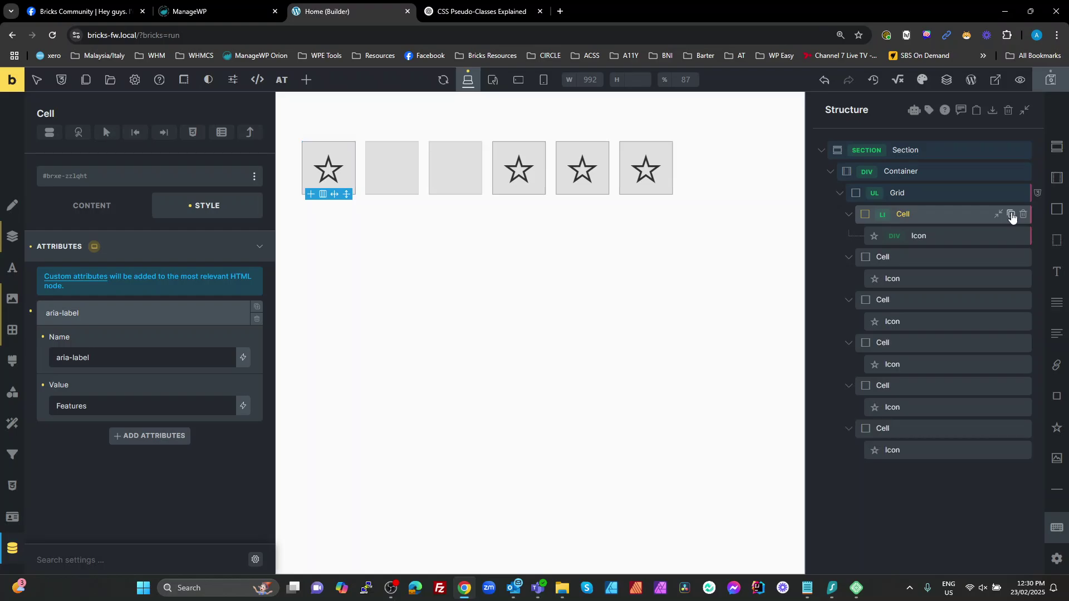
{"action": "left_click", "coordinate": [1010, 215]}
{"action": "left_click", "coordinate": [1011, 215]}
{"action": "left_click", "coordinate": [1011, 214]}
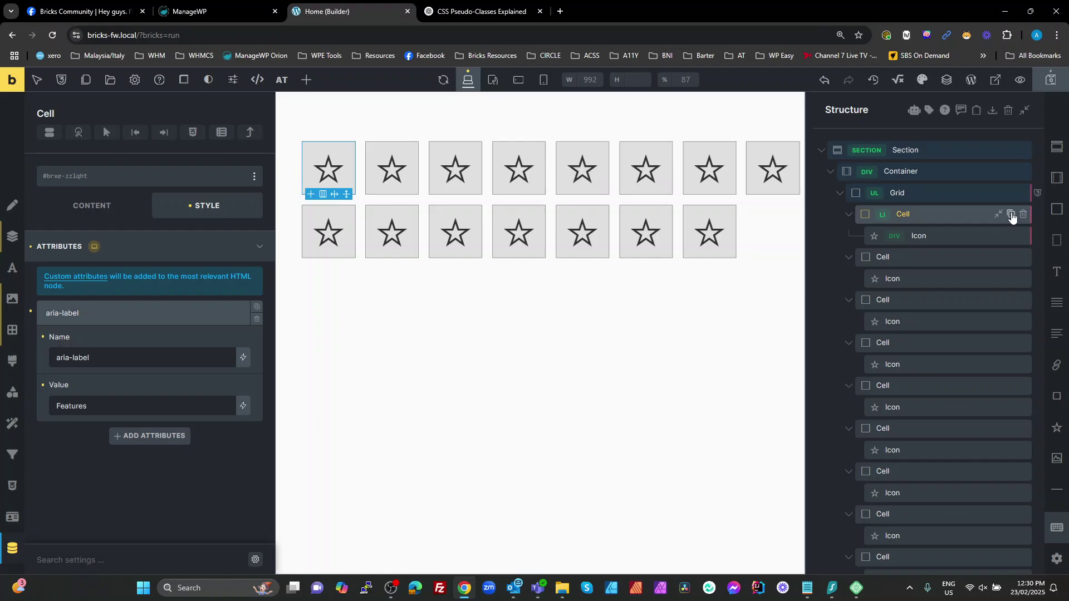
{"action": "left_click", "coordinate": [1012, 216]}
{"action": "left_click", "coordinate": [1012, 216]}
{"action": "left_click", "coordinate": [1023, 215]}
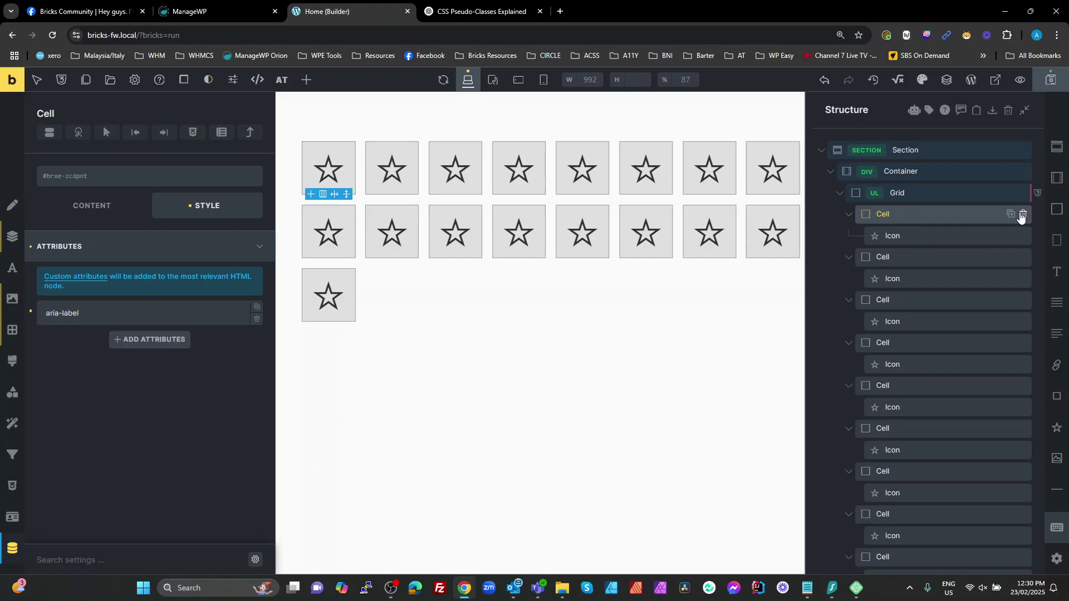
- Replace div with the universal selector * in the Grid's custom CSS rule, keeping the red background declaration
{"action": "left_click", "coordinate": [1039, 194]}
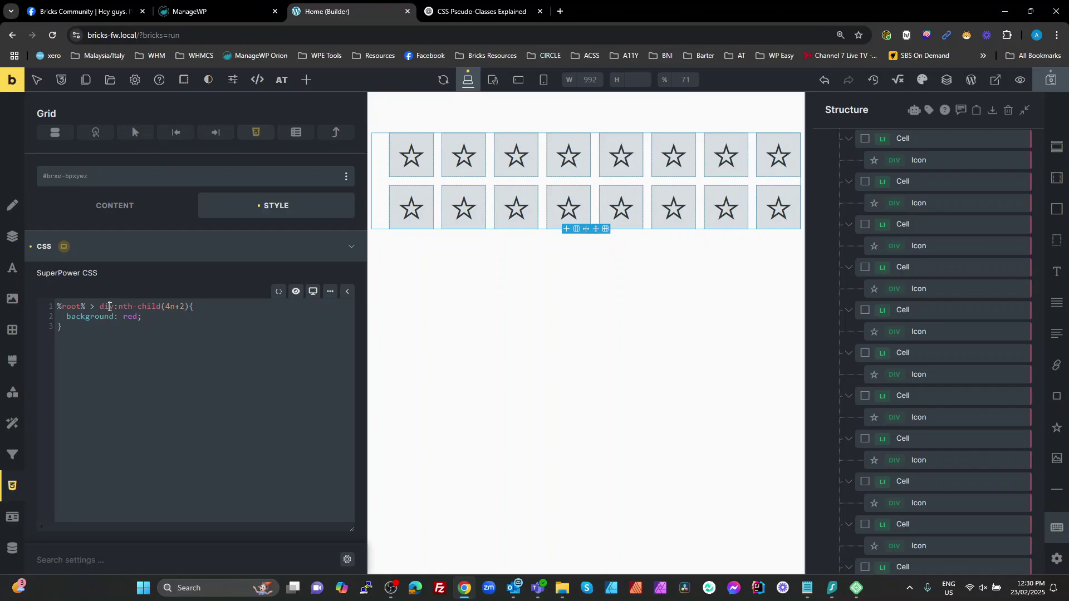
{"action": "double_click", "coordinate": [105, 306]}
{"action": "type", "text": "*"}
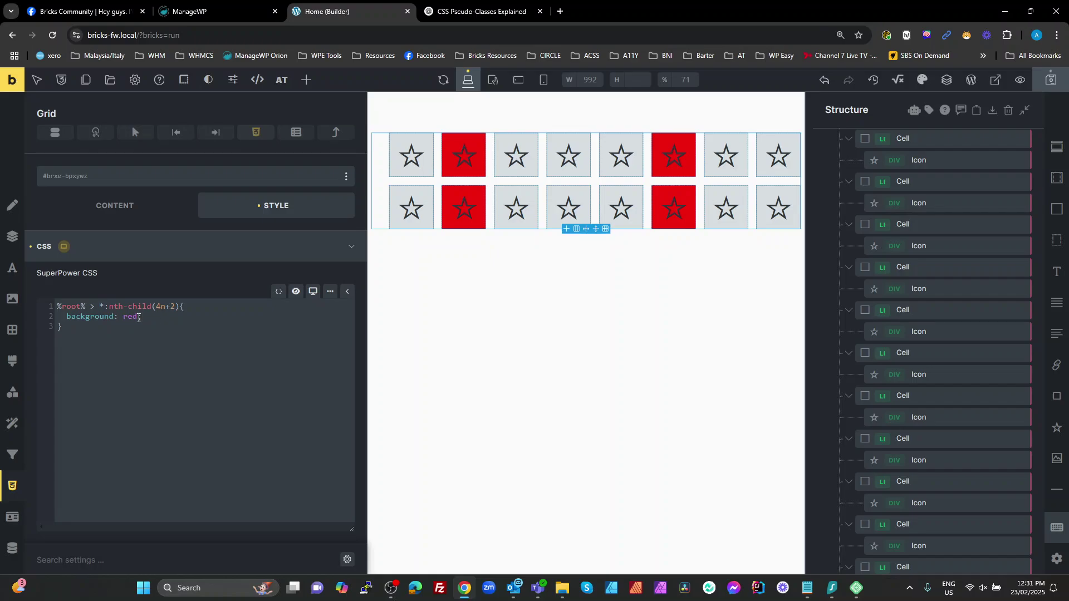
{"action": "type", "text": ";"}
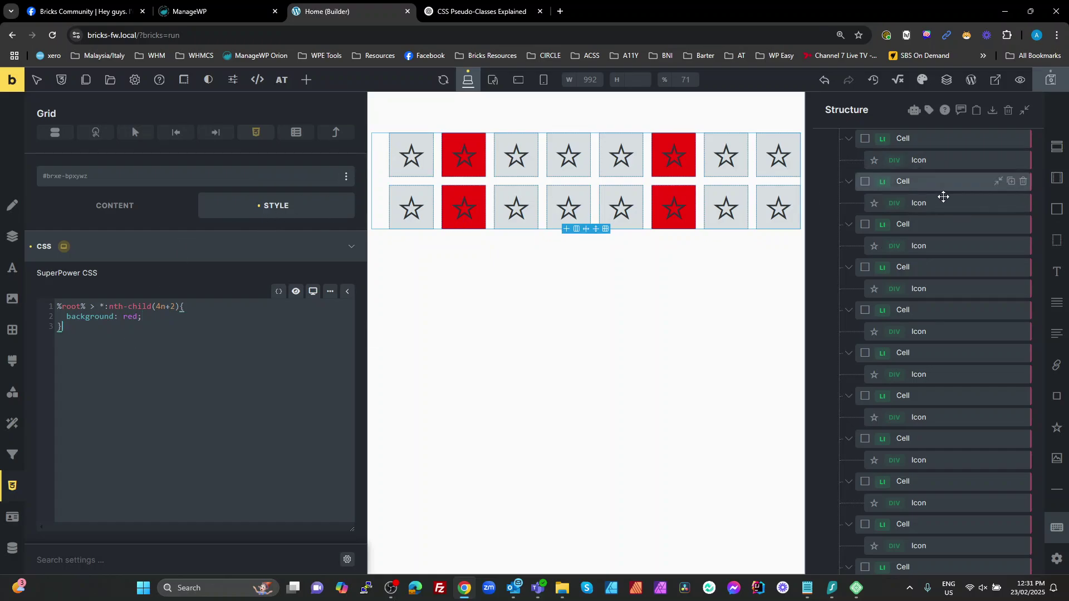
- Set the Grid's margin and padding to 0 on all sides
{"action": "scroll", "coordinate": [929, 220], "scroll_direction": "up", "scroll_amount": 2}
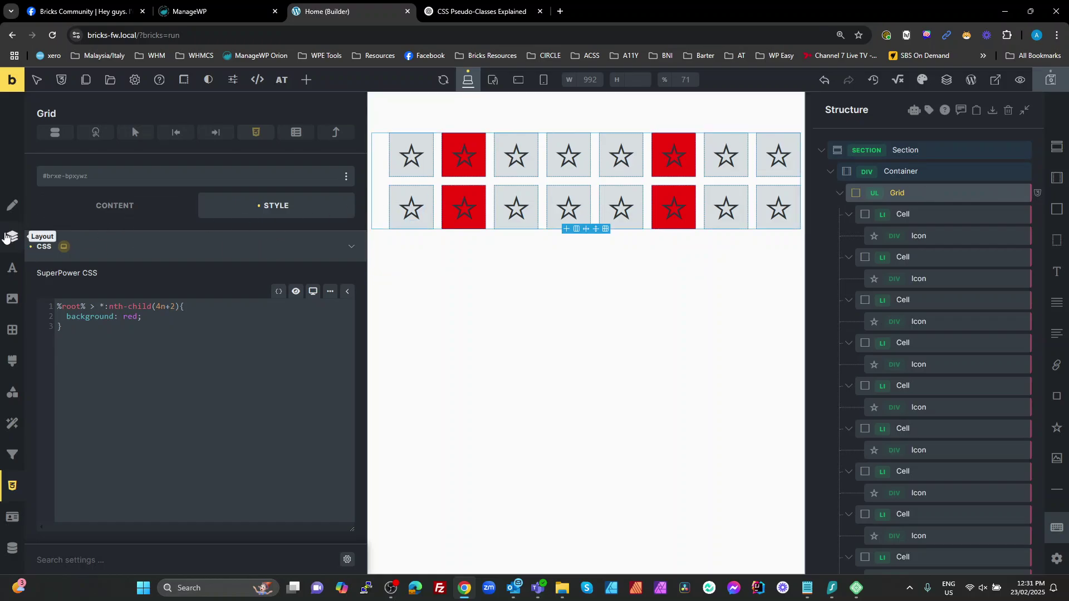
{"action": "left_click", "coordinate": [11, 235]}
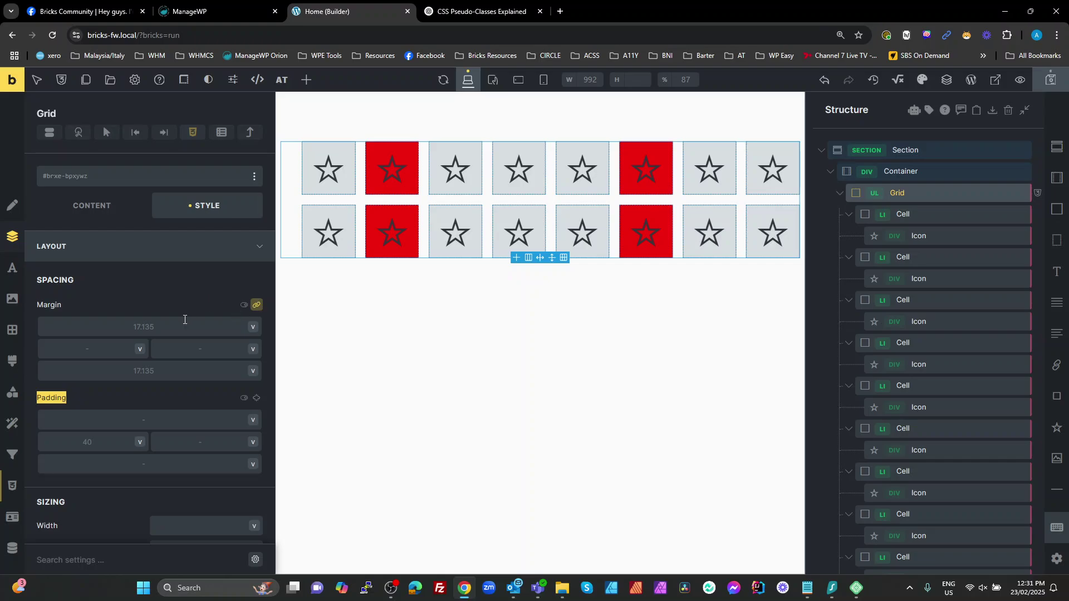
{"action": "type", "text": "0"}
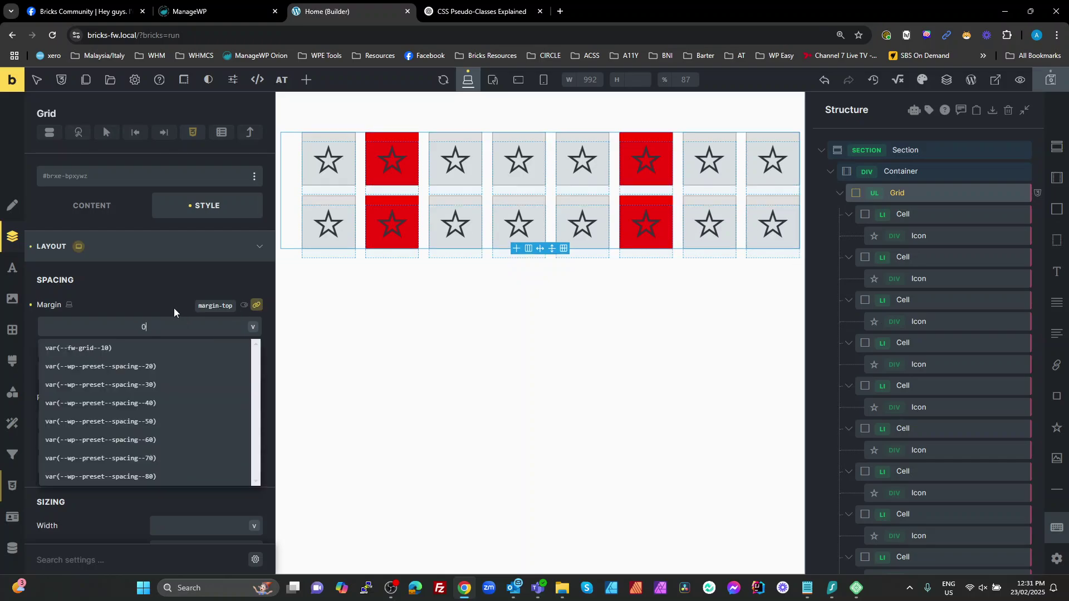
{"action": "left_click", "coordinate": [149, 296]}
{"action": "left_click", "coordinate": [256, 398]}
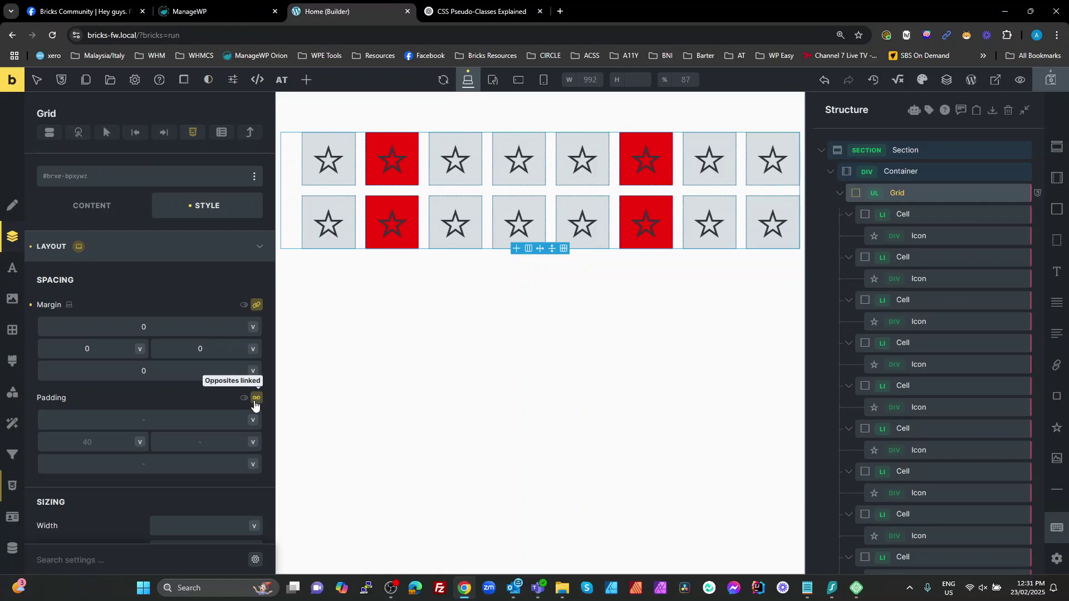
{"action": "left_click", "coordinate": [186, 426]}
{"action": "type", "text": "0"}
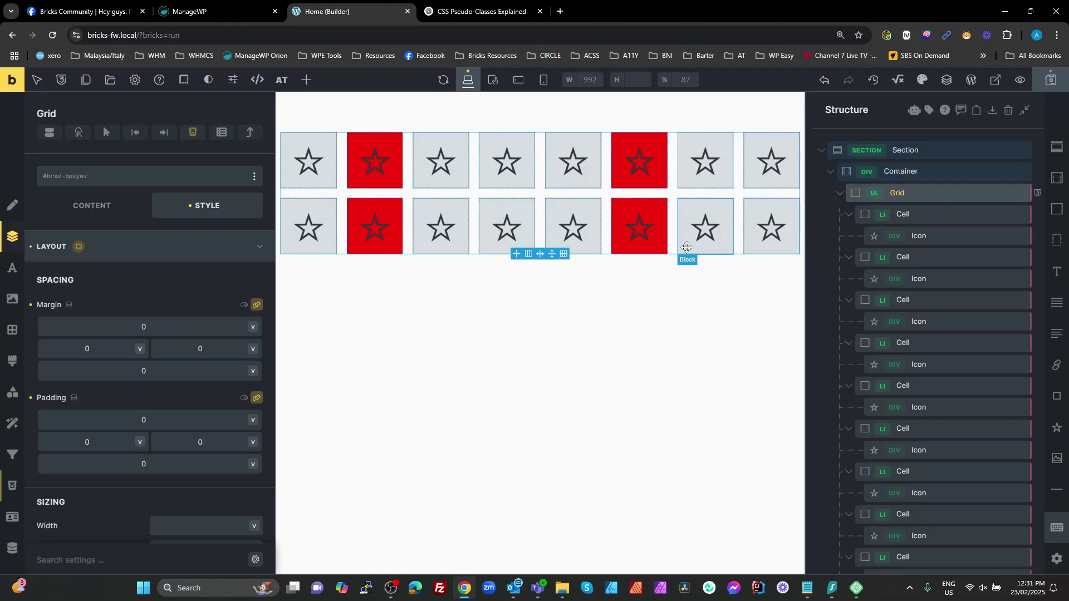
- Undock the Structure panel and float it over the canvas so the grid gets the full width
{"action": "left_click_drag", "start_coordinate": [849, 115], "coordinate": [796, 162]}
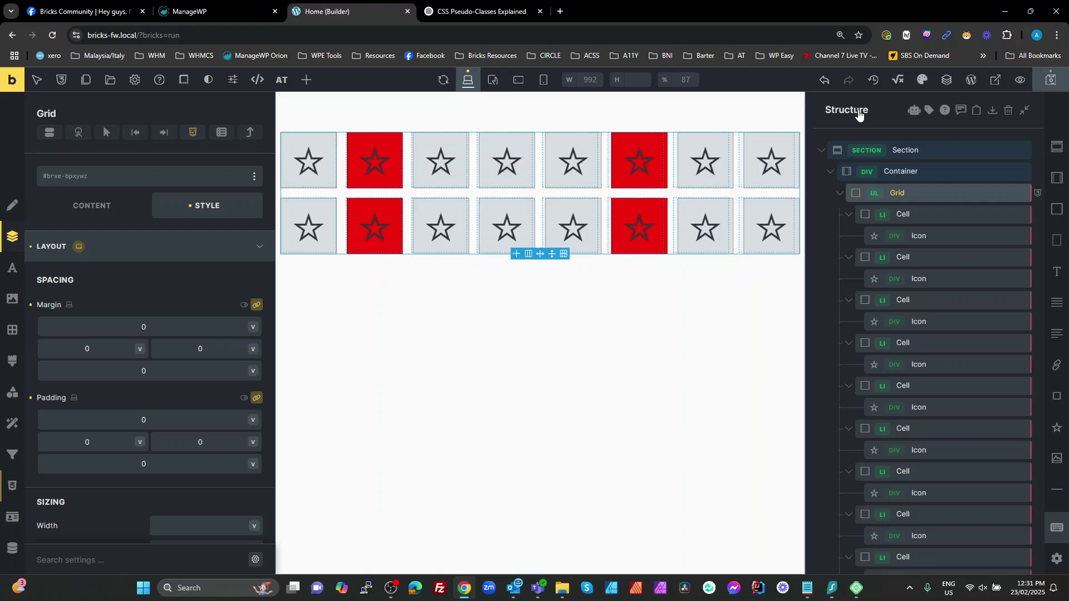
{"action": "left_click_drag", "start_coordinate": [859, 115], "coordinate": [792, 169]}
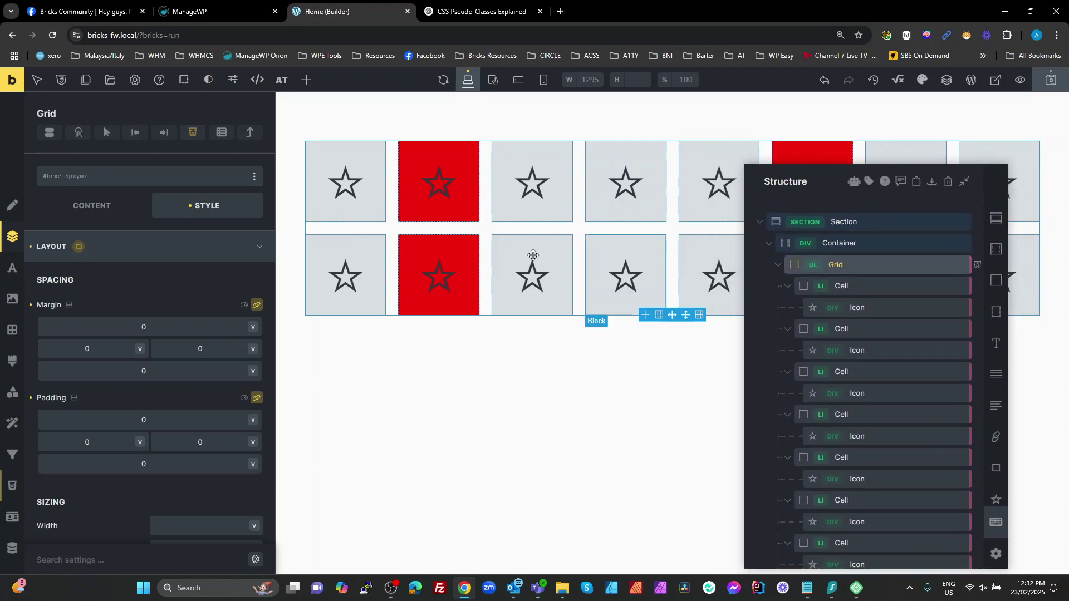
{"action": "left_click", "coordinate": [279, 334]}
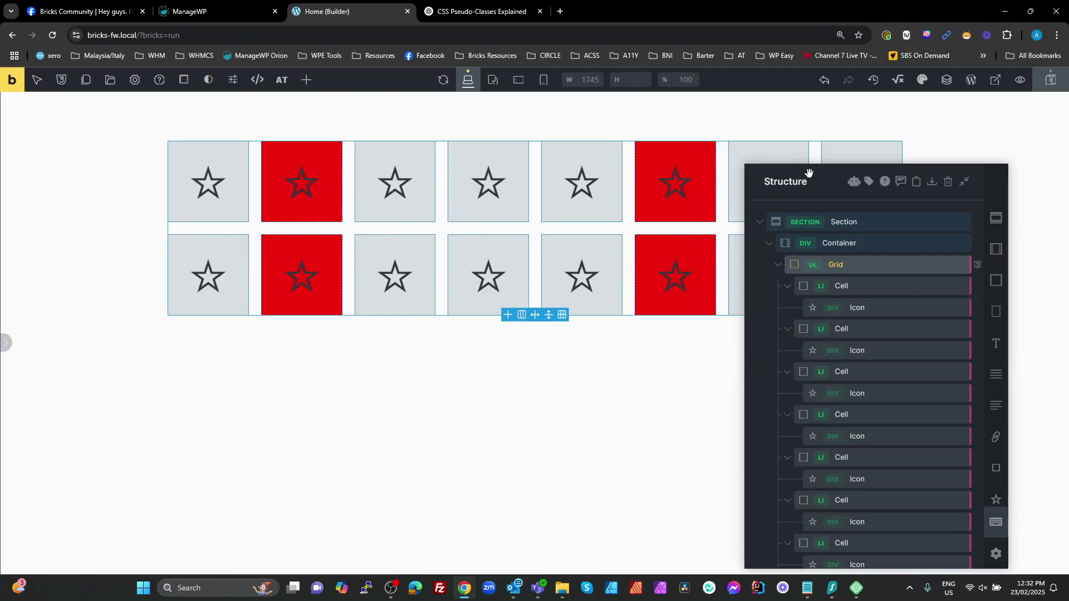
{"action": "left_click", "coordinate": [6, 345]}
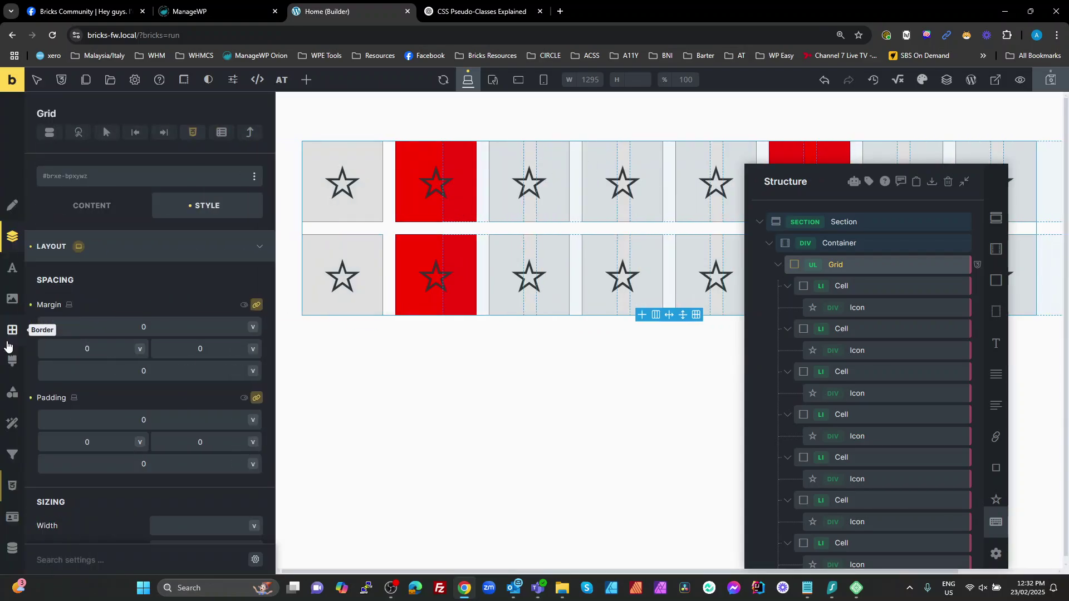
{"action": "mouse_move", "coordinate": [827, 179]}
{"action": "left_mouse_down"}
{"action": "mouse_move", "coordinate": [843, 176]}
{"action": "mouse_move", "coordinate": [837, 192]}
{"action": "mouse_move", "coordinate": [815, 170]}
{"action": "mouse_move", "coordinate": [827, 188]}
{"action": "left_mouse_up"}
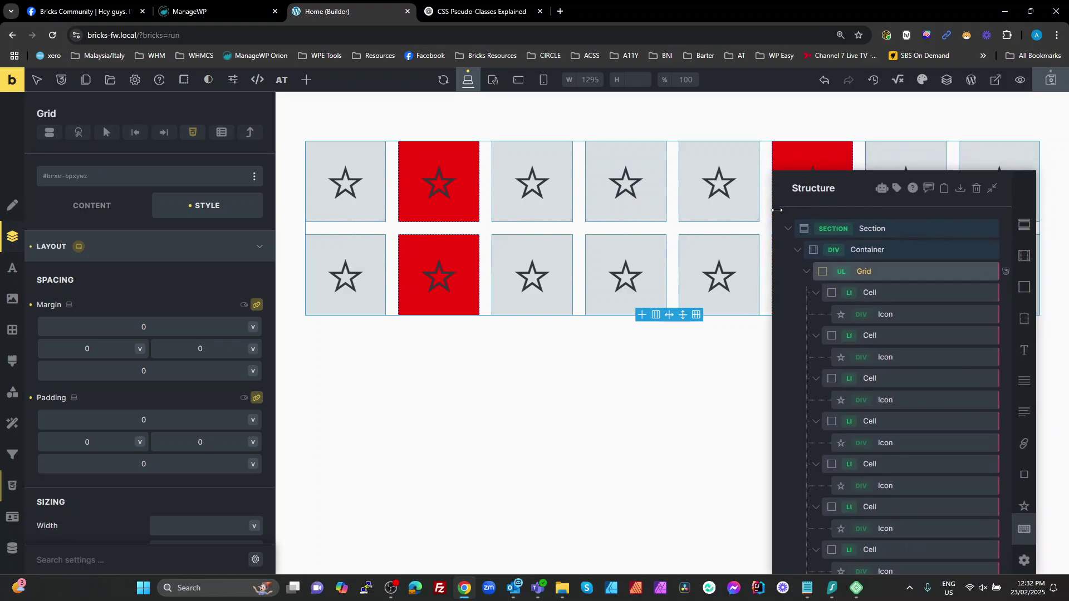
- Delete cells from the beginning of the Grid until only four are left
{"action": "left_click", "coordinate": [807, 273]}
{"action": "left_click", "coordinate": [808, 273]}
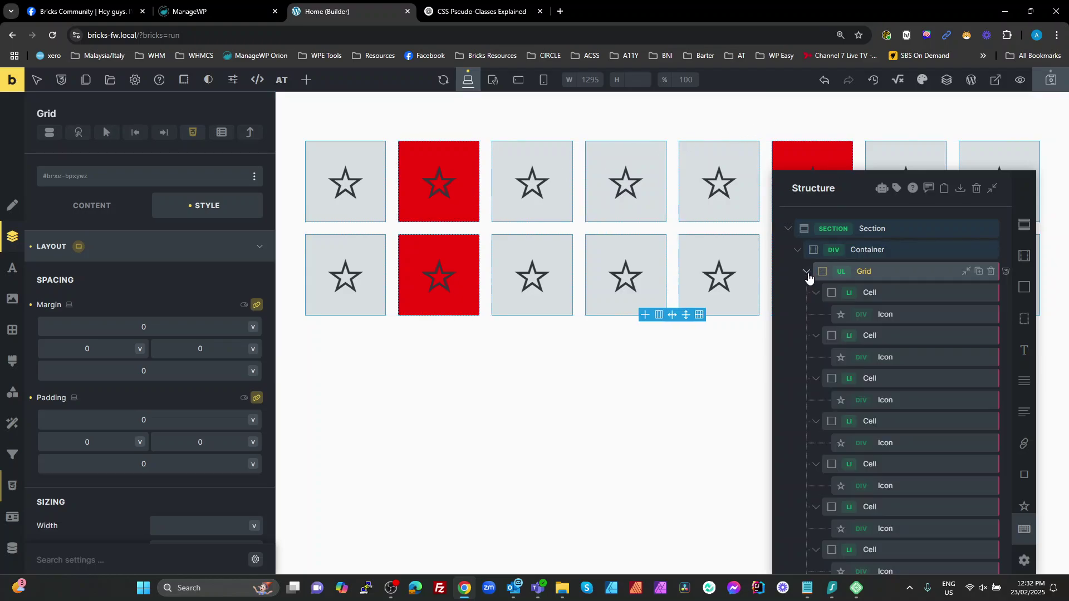
{"action": "left_click", "coordinate": [992, 297]}
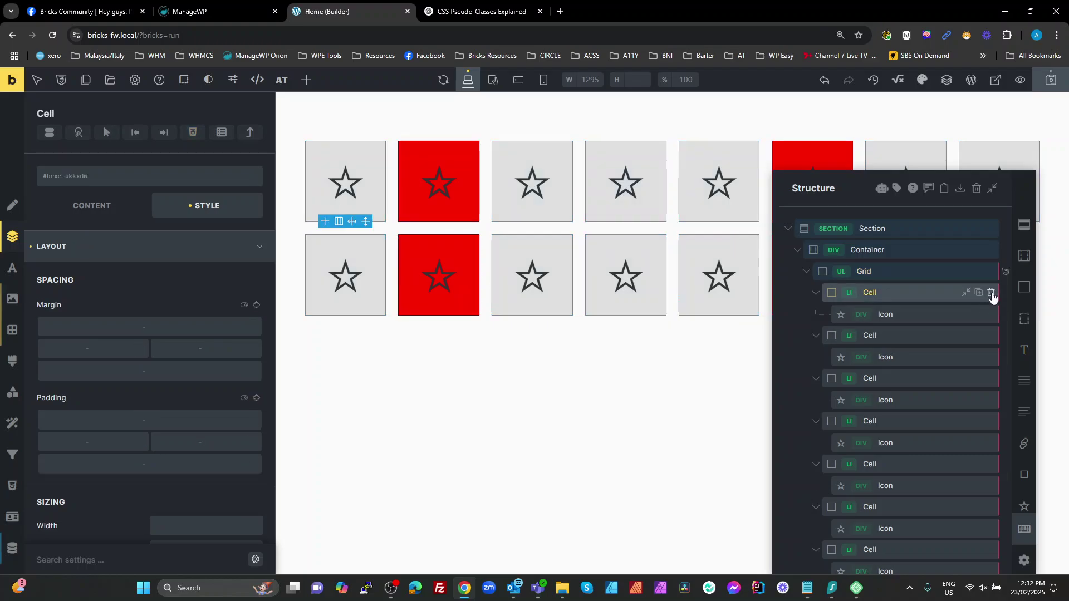
{"action": "left_click", "coordinate": [991, 295]}
{"action": "left_click", "coordinate": [991, 295]}
{"action": "left_click", "coordinate": [991, 294]}
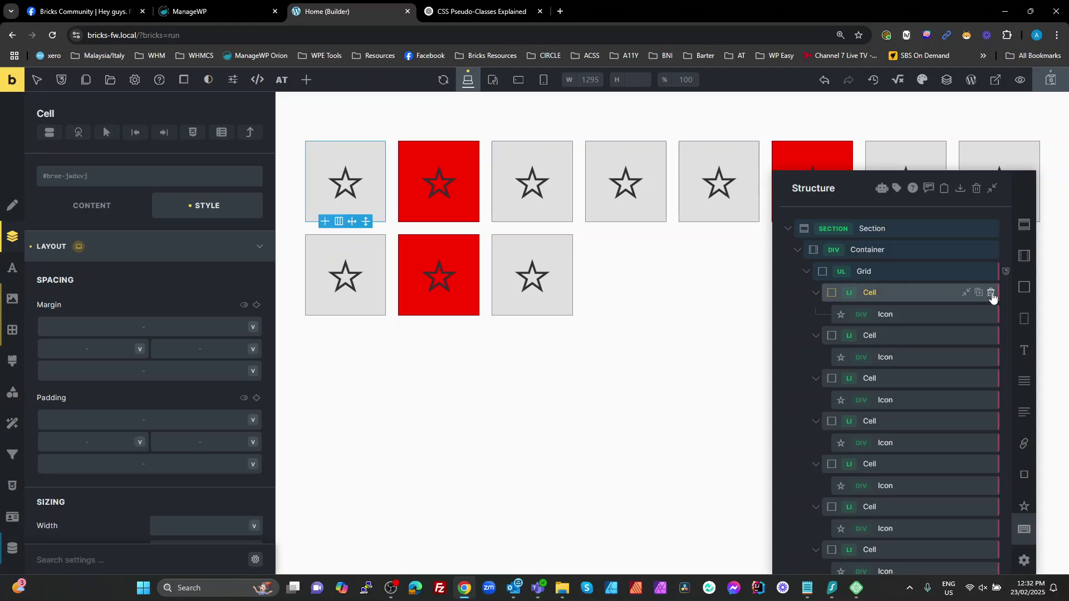
{"action": "left_click", "coordinate": [991, 295]}
{"action": "left_click", "coordinate": [991, 295]}
{"action": "left_click", "coordinate": [991, 295]}
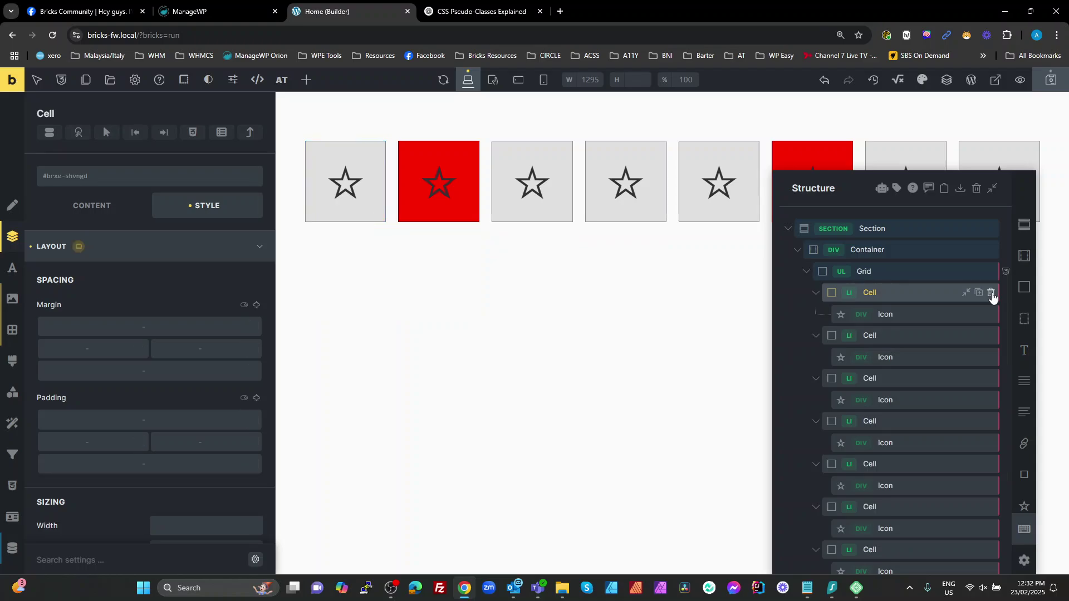
{"action": "left_click", "coordinate": [992, 295]}
{"action": "left_click", "coordinate": [991, 294]}
{"action": "left_click", "coordinate": [992, 295]}
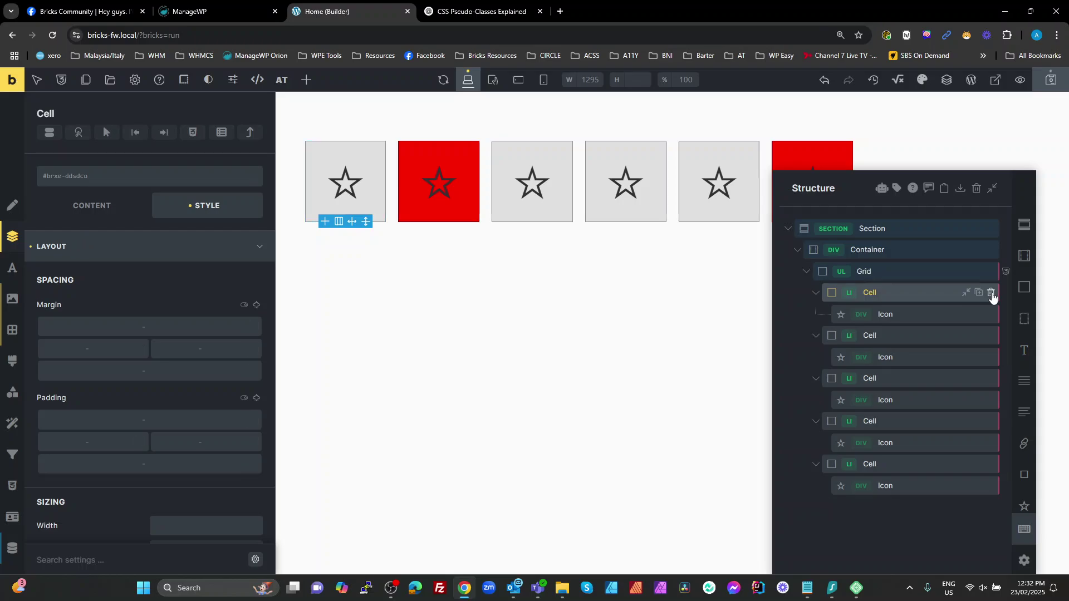
{"action": "left_click", "coordinate": [991, 295]}
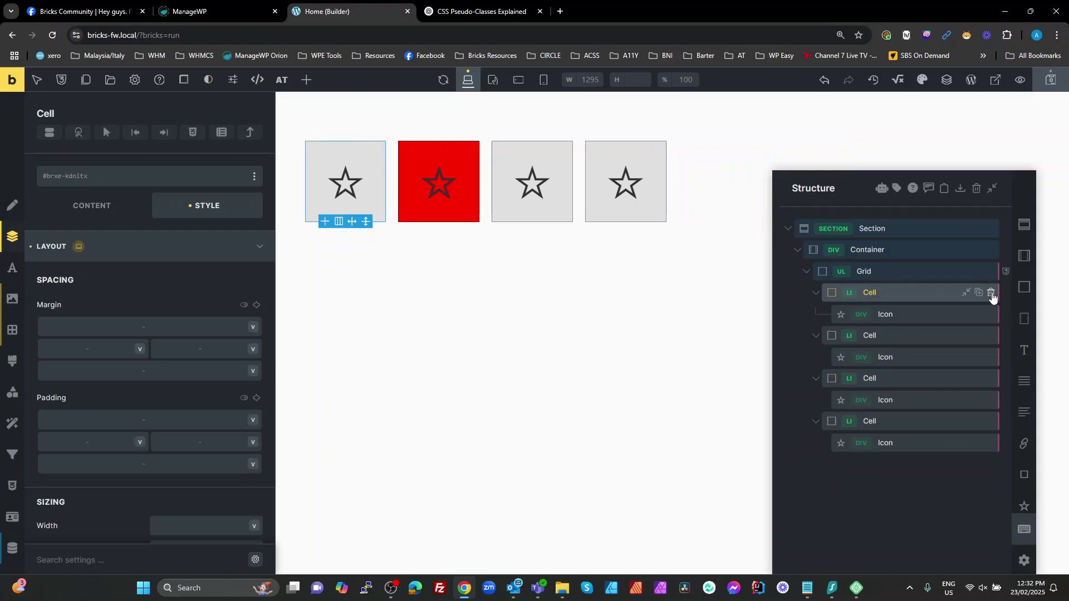
- Set the Grid's template columns to var(--fw-grid--2) and delete its first two cells
{"action": "left_click", "coordinate": [964, 271]}
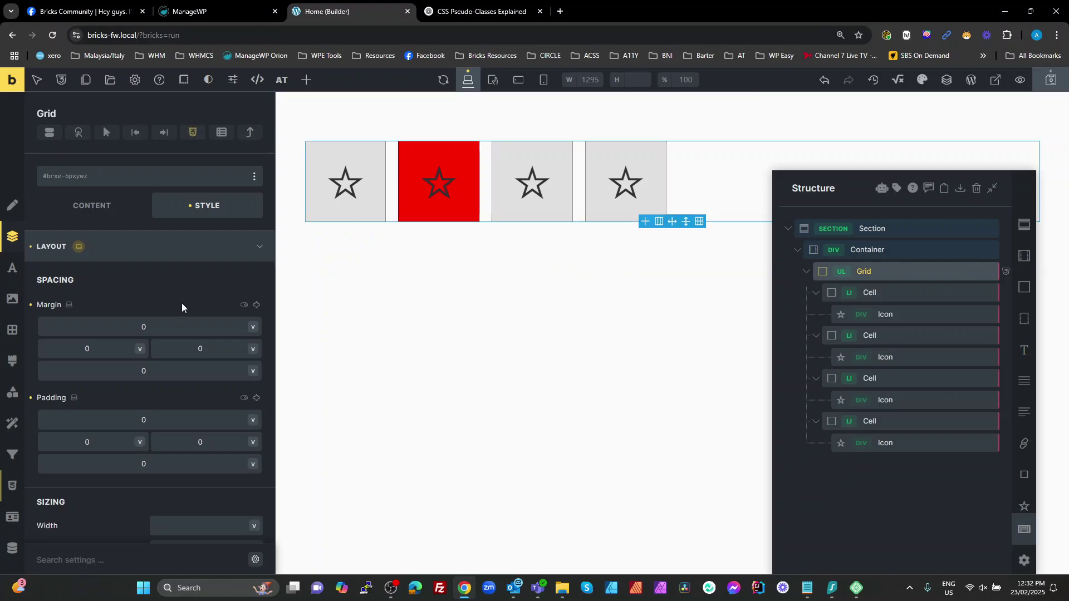
{"action": "left_click", "coordinate": [94, 212]}
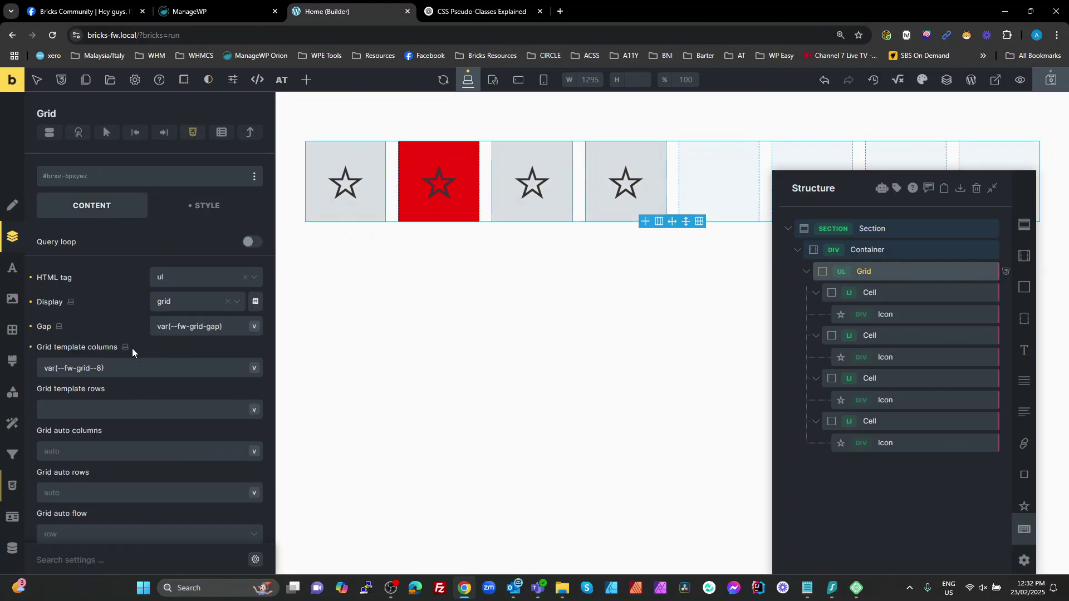
{"action": "left_click", "coordinate": [101, 368]}
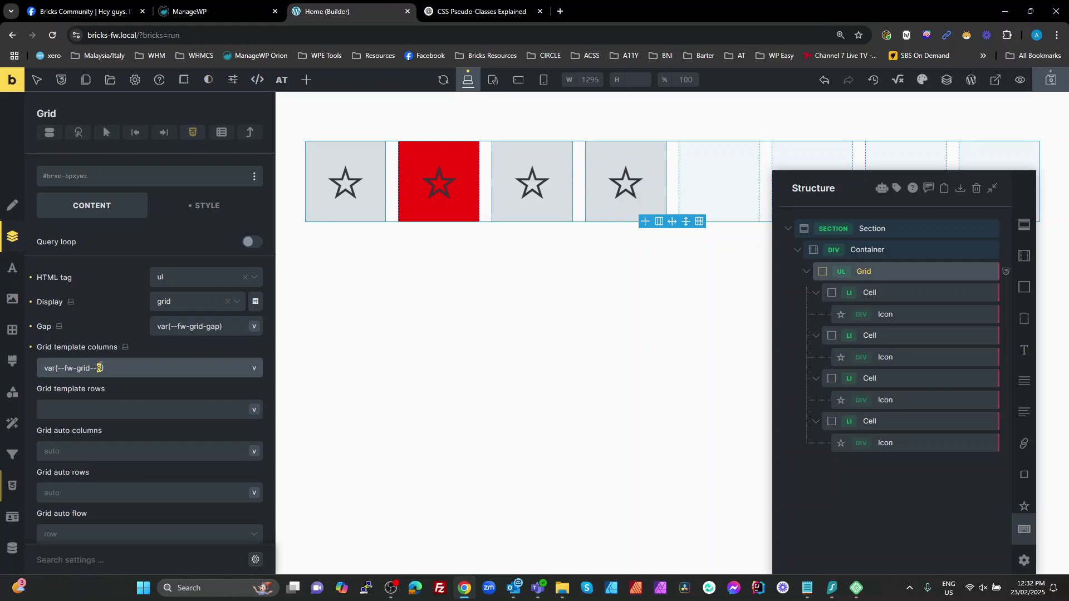
{"action": "type", "text": "2"}
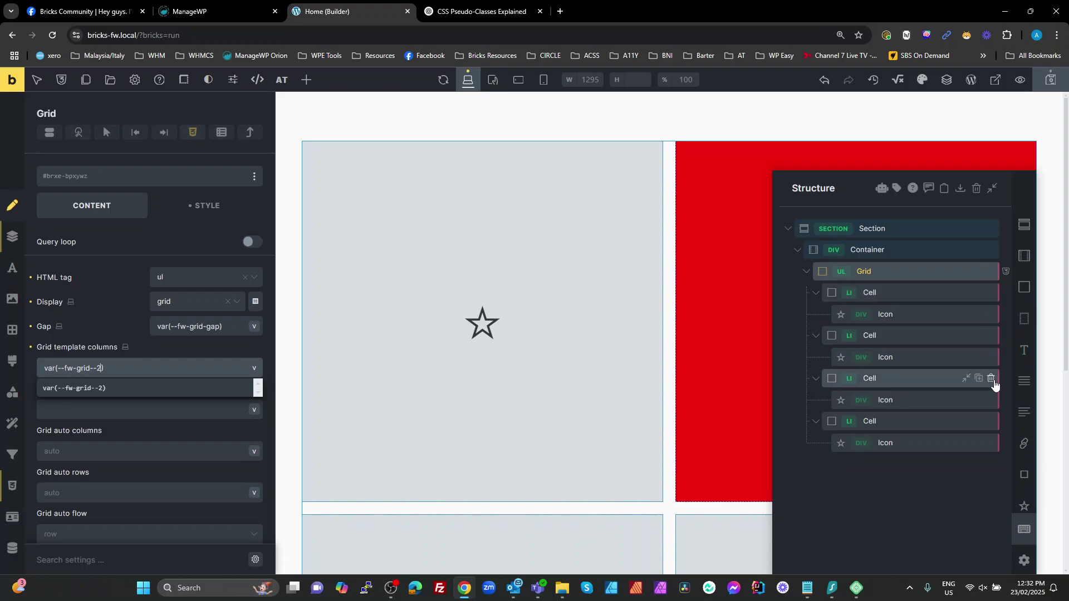
{"action": "left_click", "coordinate": [989, 294]}
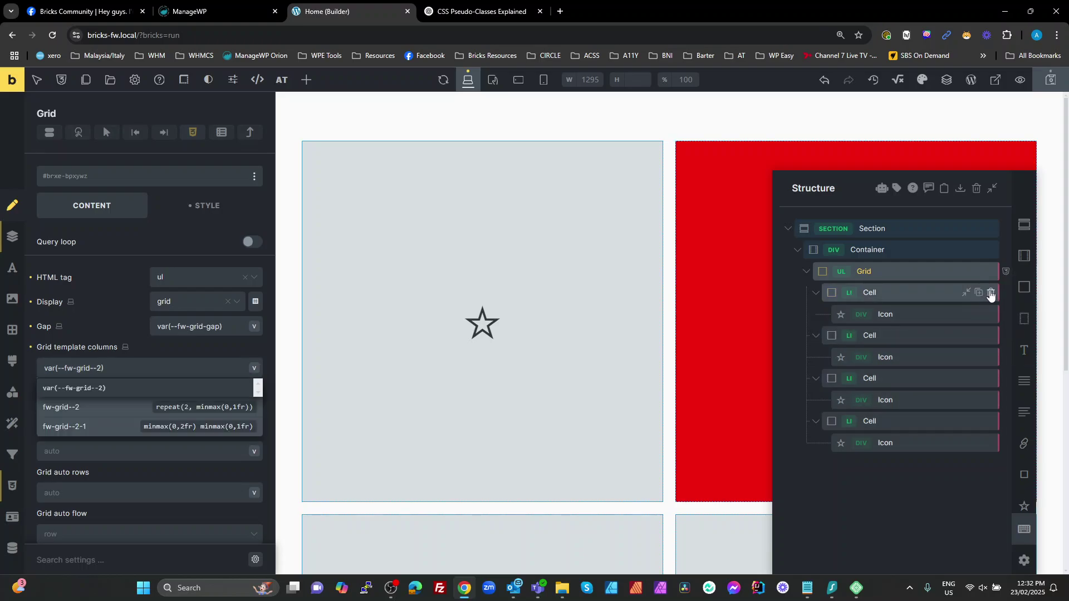
{"action": "left_click", "coordinate": [990, 294]}
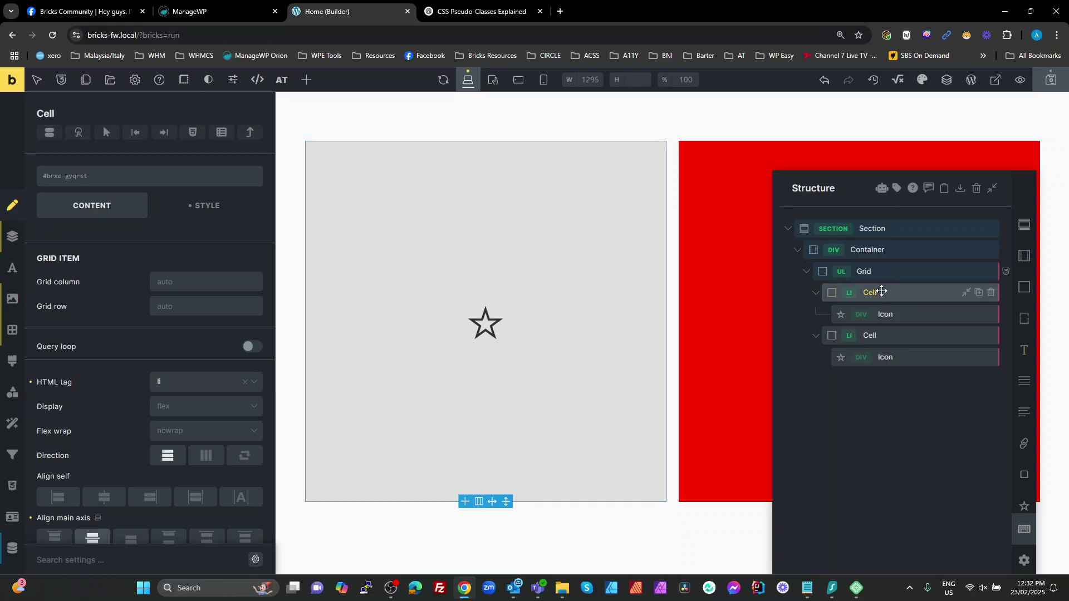
- Set the aspect ratio of the first remaining cell to 16/9
{"action": "scroll", "coordinate": [161, 368], "scroll_direction": "down", "scroll_amount": 3}
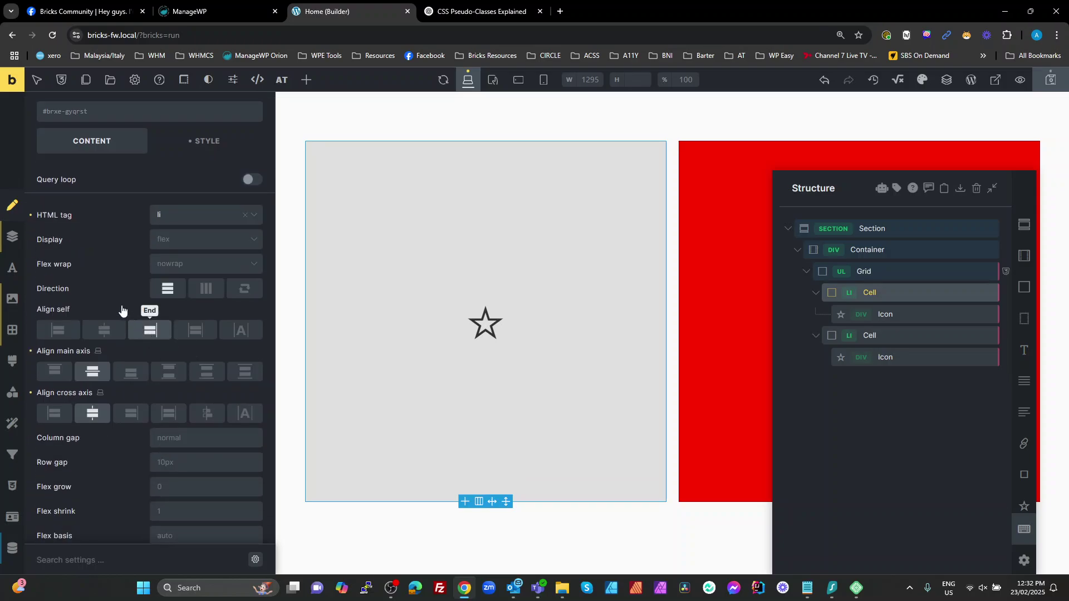
{"action": "scroll", "coordinate": [122, 310], "scroll_direction": "up", "scroll_amount": 3}
{"action": "left_click", "coordinate": [12, 236]}
{"action": "scroll", "coordinate": [161, 367], "scroll_direction": "down", "scroll_amount": 5}
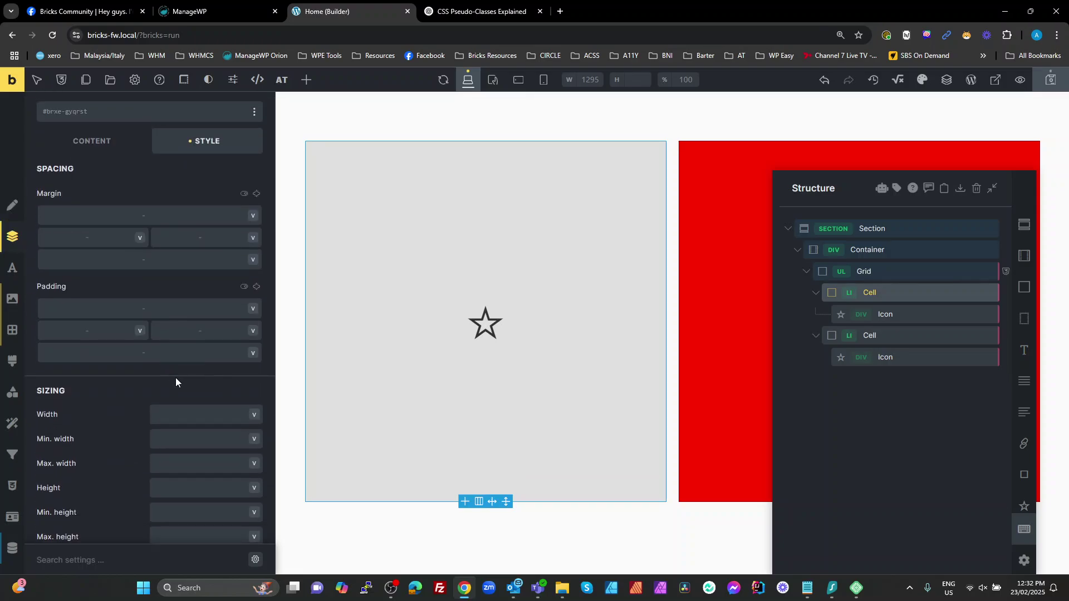
{"action": "left_click", "coordinate": [171, 451]}
{"action": "type", "text": "1"}
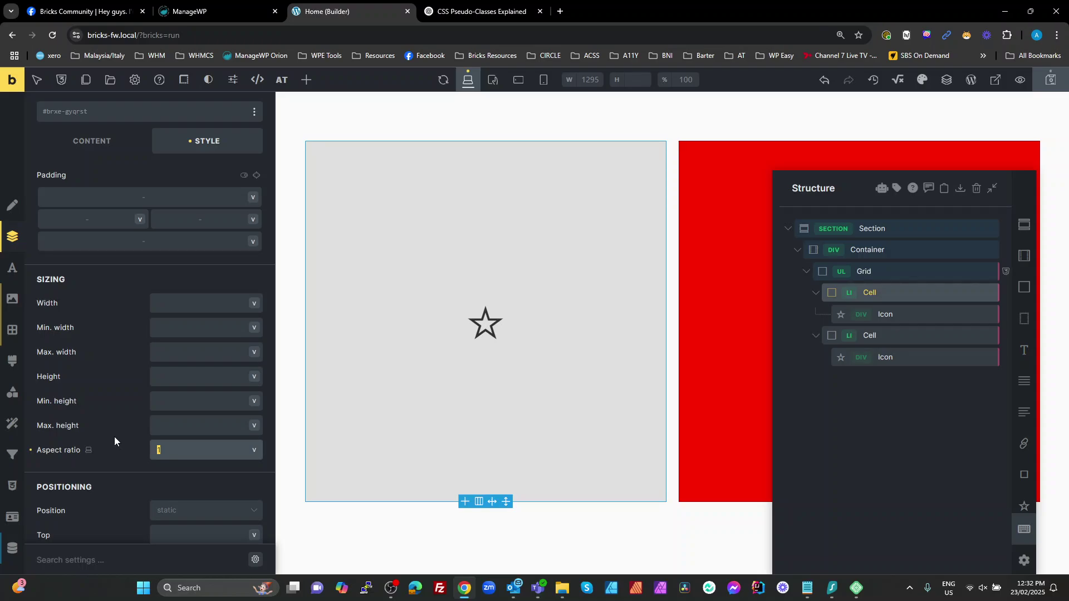
{"action": "type", "text": "16/9"}
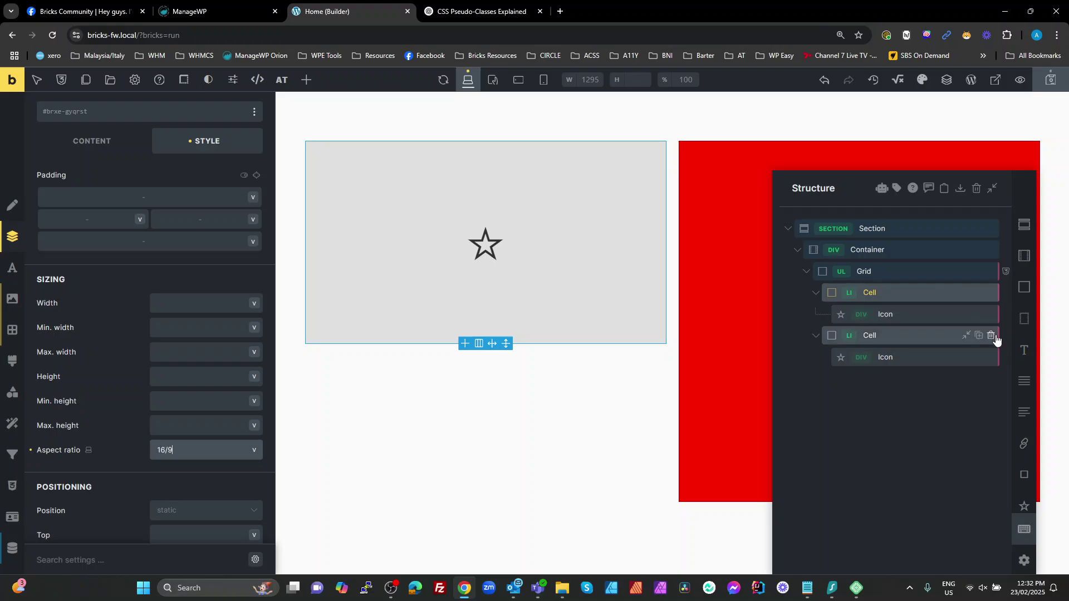
- Delete the second cell and duplicate the 16/9 cell three times to fill a two-by-two grid
{"action": "left_click", "coordinate": [991, 337]}
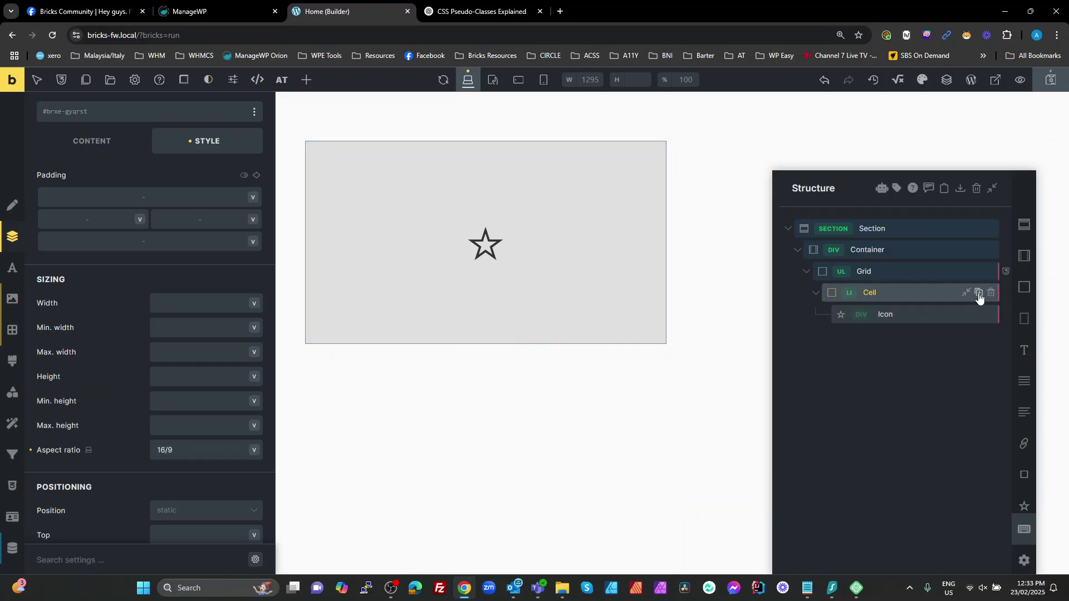
{"action": "left_click", "coordinate": [979, 293]}
{"action": "left_click", "coordinate": [979, 293]}
{"action": "left_click", "coordinate": [979, 293]}
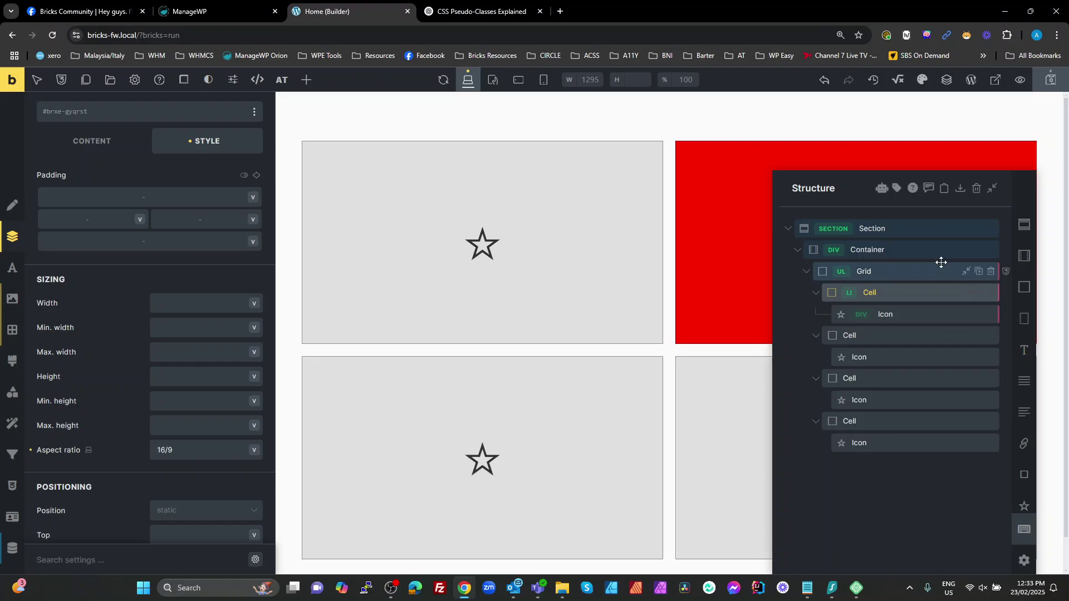
- Add a second selector, %root% > *:nth-child(4n+3), to the Grid's red background rule, separated by a comma
{"action": "left_click", "coordinate": [1006, 271]}
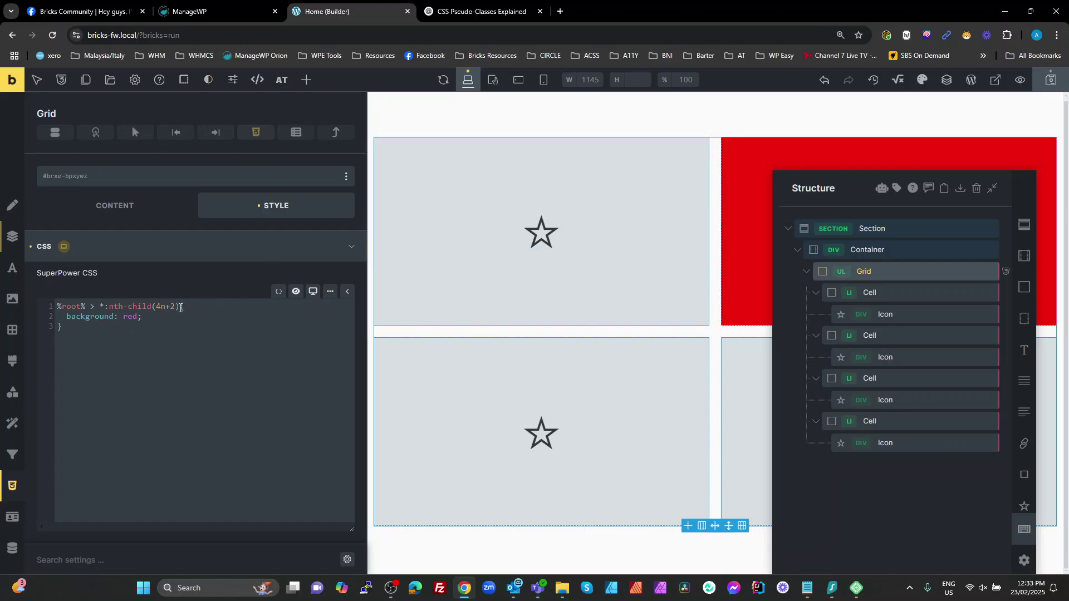
{"action": "left_click_drag", "start_coordinate": [181, 307], "coordinate": [46, 310]}
{"action": "key", "text": "ctrl+c"}
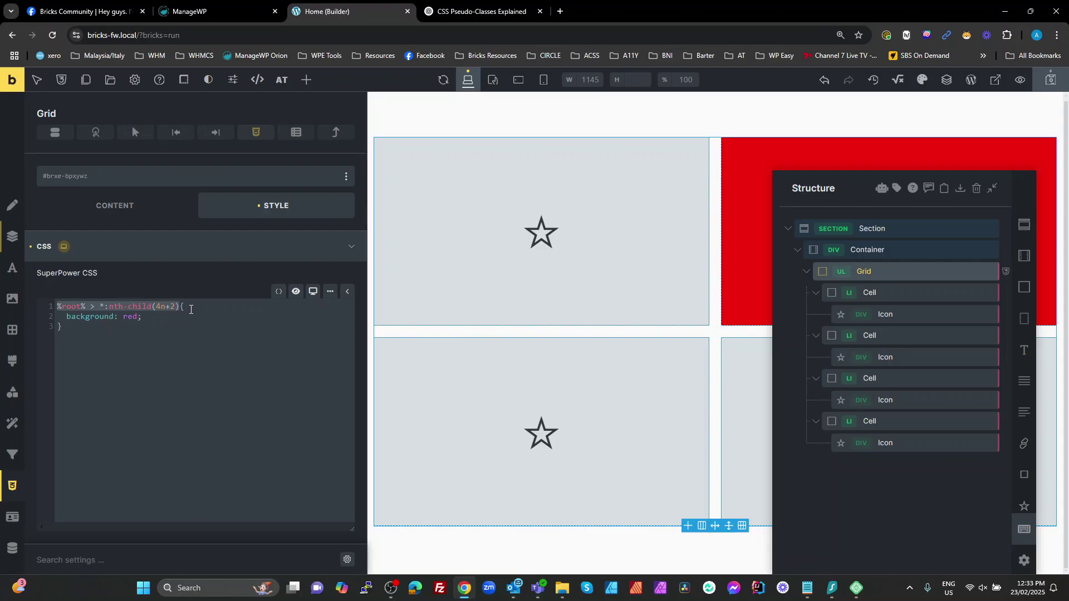
{"action": "left_click", "coordinate": [179, 308]}
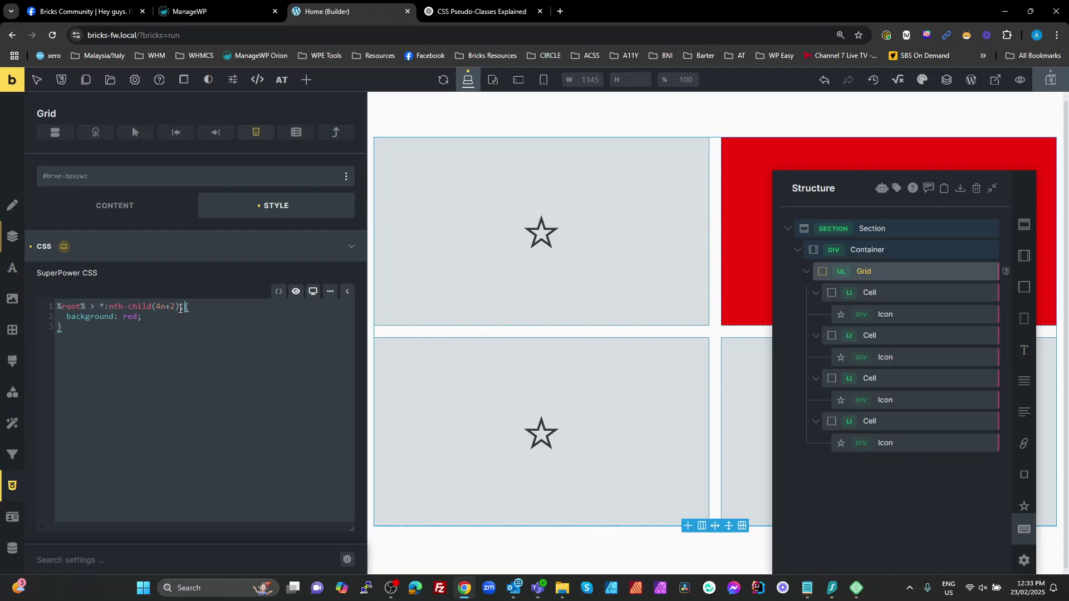
{"action": "type", "text": ","}
{"action": "key", "text": "ctrl+v"}
{"action": "type", "text": "3"}
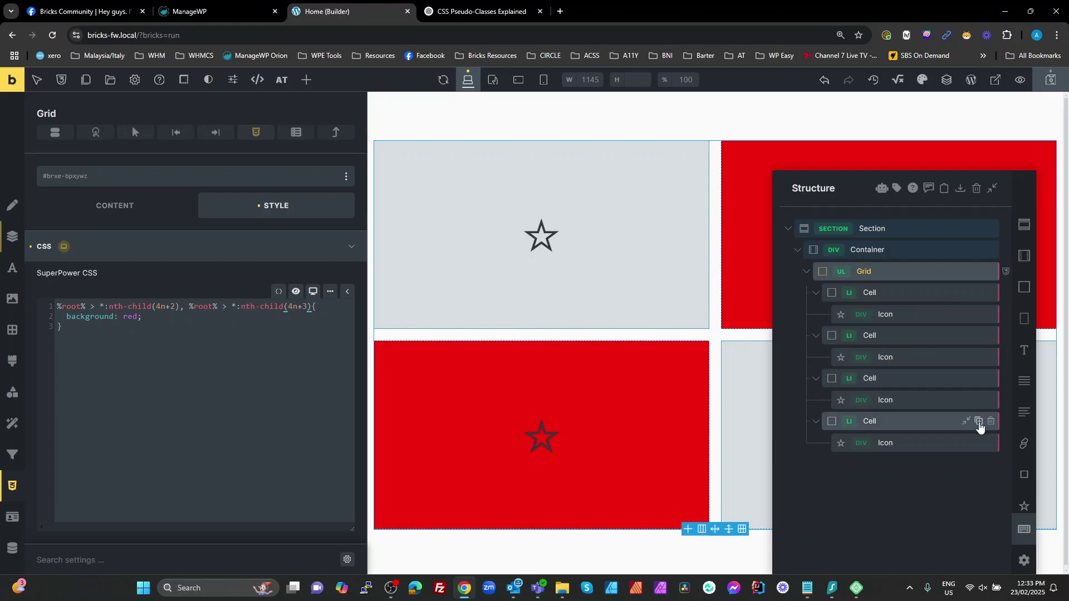
{"action": "left_click", "coordinate": [979, 422]}
{"action": "left_click", "coordinate": [980, 427]}
{"action": "left_click", "coordinate": [980, 427]}
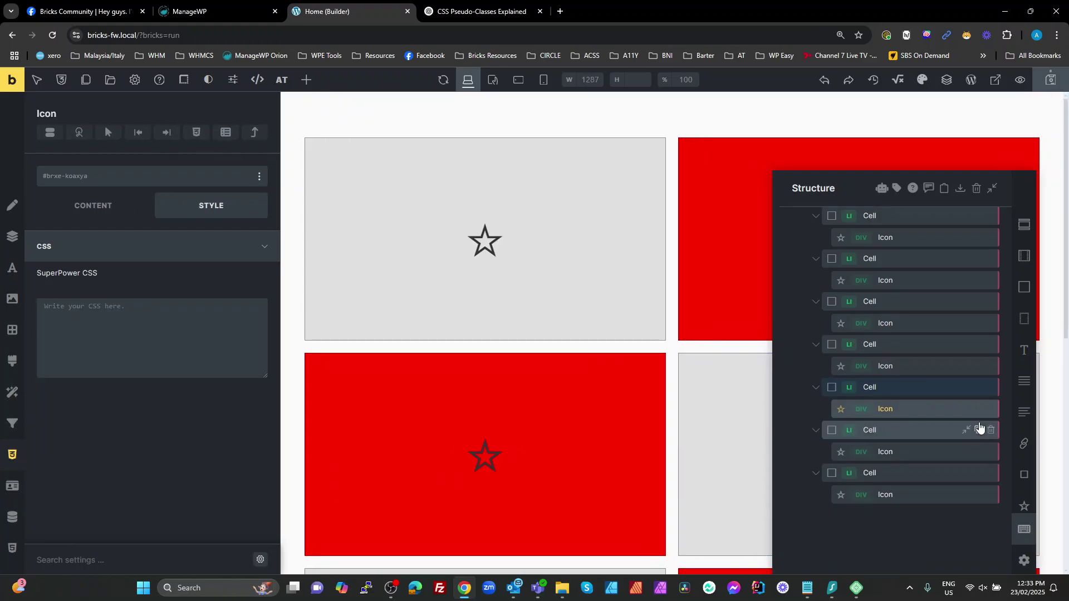
{"action": "key", "text": "ctrl+z"}
{"action": "key", "text": "ctrl+z"}
{"action": "key", "text": "ctrl+z"}
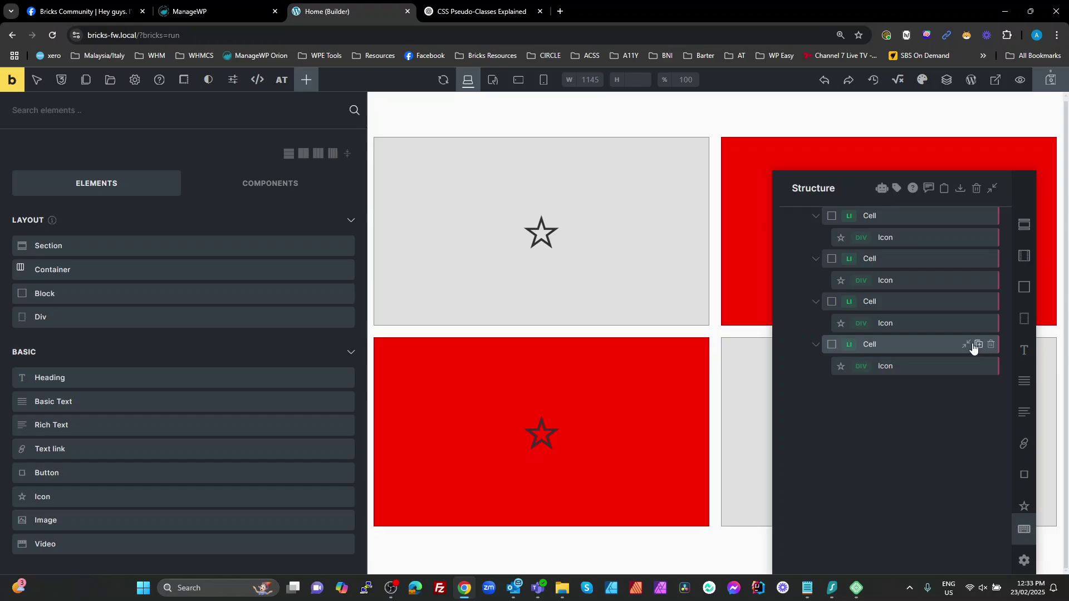
- Duplicate the Grid's 16/9 cells until the two-column layout holds eight cells
{"action": "left_click", "coordinate": [979, 345]}
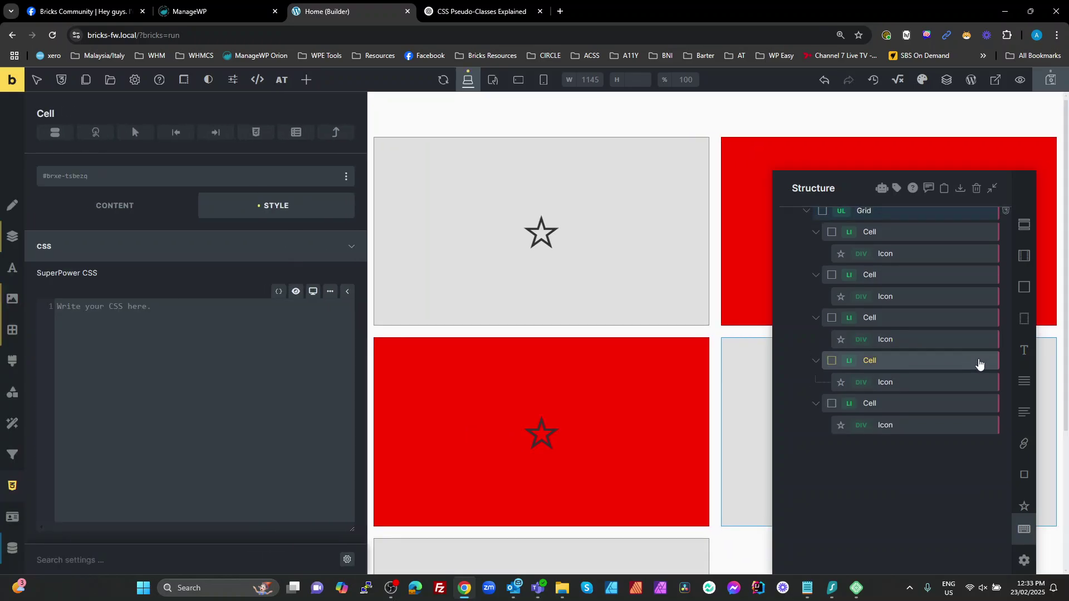
{"action": "left_click", "coordinate": [979, 362]}
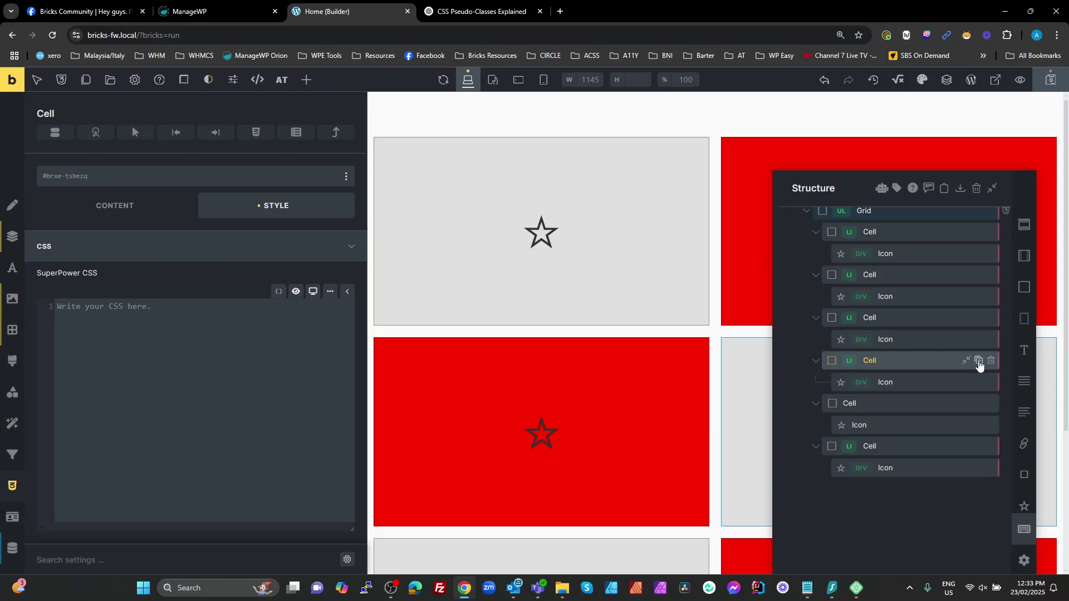
{"action": "left_click", "coordinate": [978, 362]}
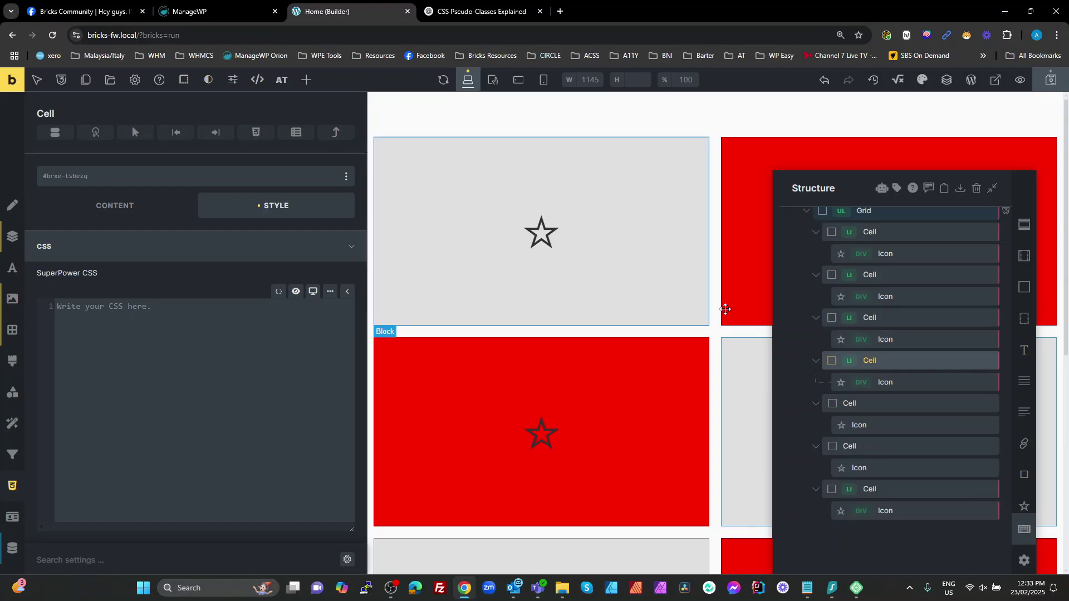
{"action": "scroll", "coordinate": [900, 369], "scroll_direction": "down", "scroll_amount": 1}
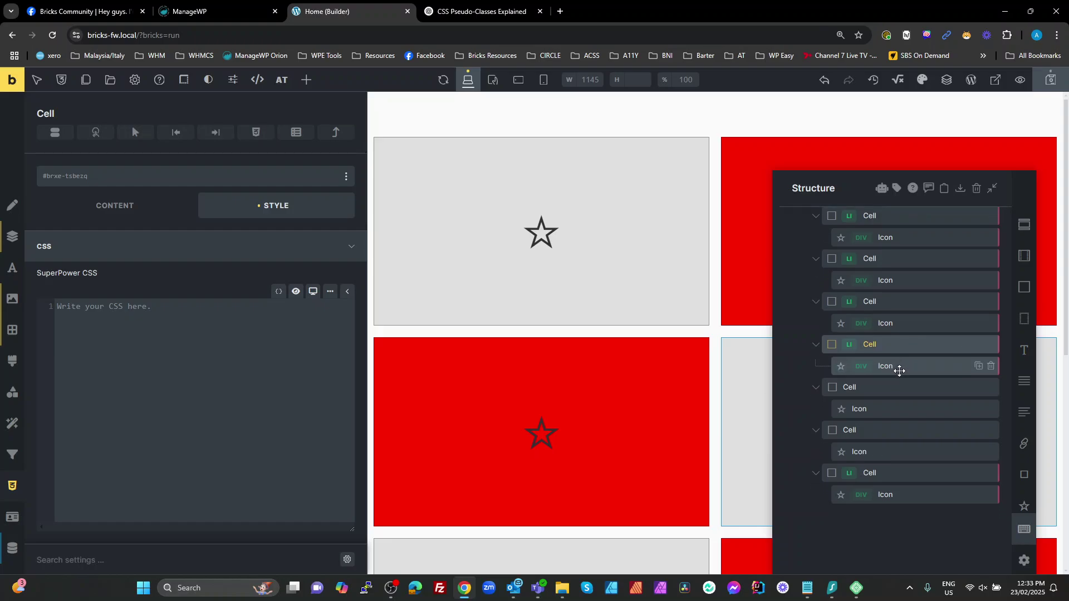
{"action": "scroll", "coordinate": [681, 183], "scroll_direction": "down", "scroll_amount": 2}
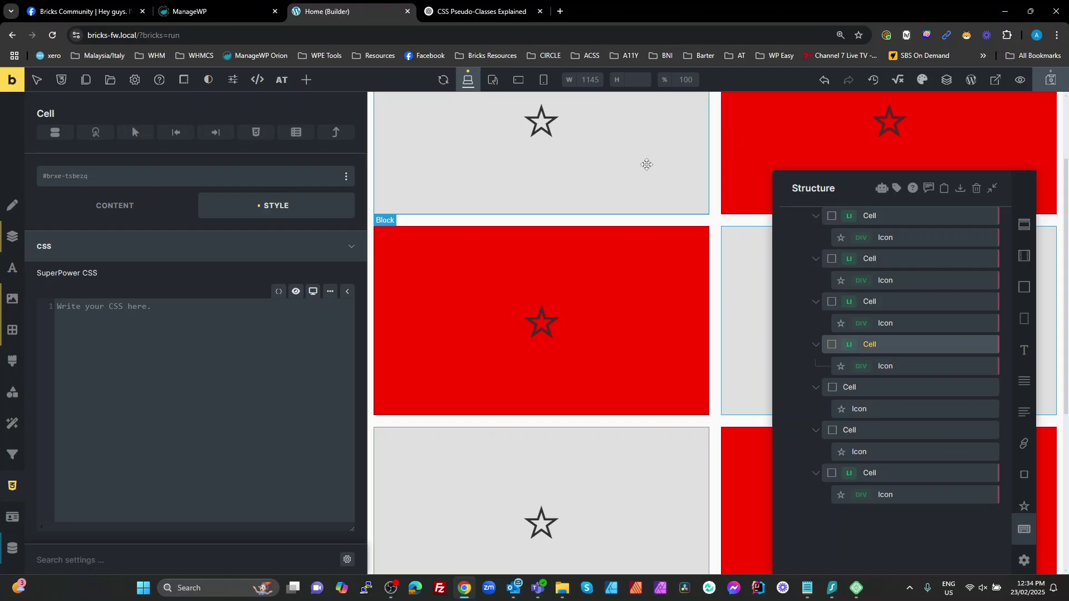
{"action": "scroll", "coordinate": [648, 167], "scroll_direction": "up", "scroll_amount": 2}
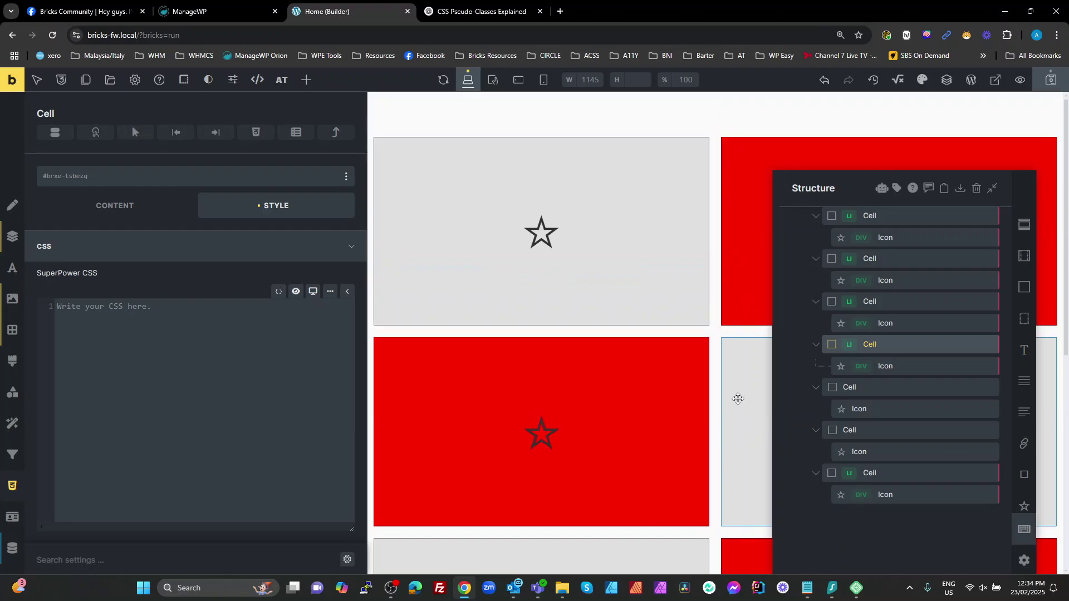
{"action": "scroll", "coordinate": [662, 384], "scroll_direction": "down", "scroll_amount": 3}
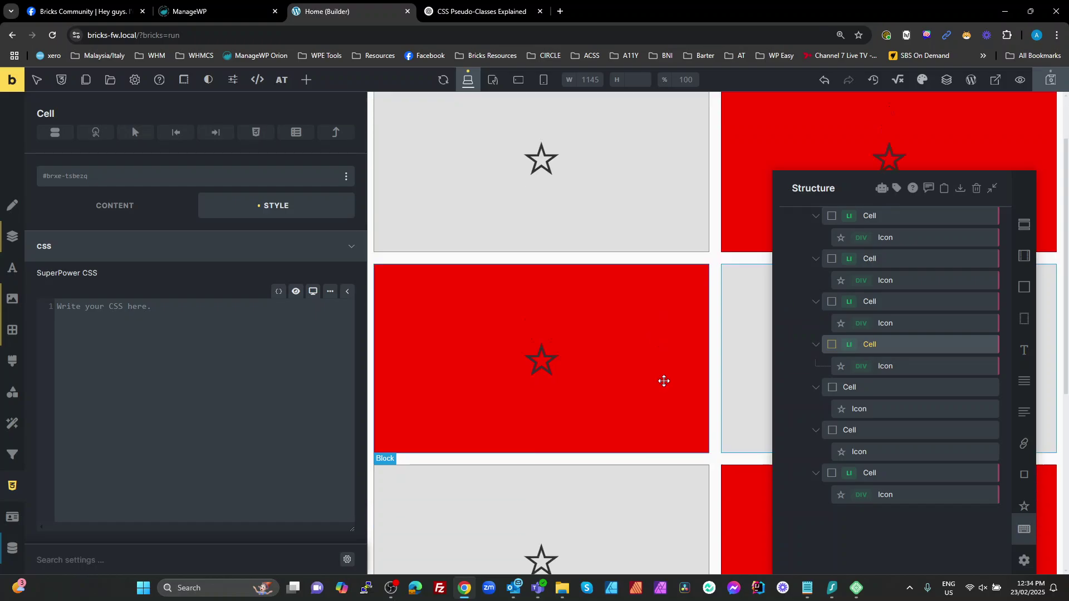
{"action": "scroll", "coordinate": [684, 354], "scroll_direction": "down", "scroll_amount": 4}
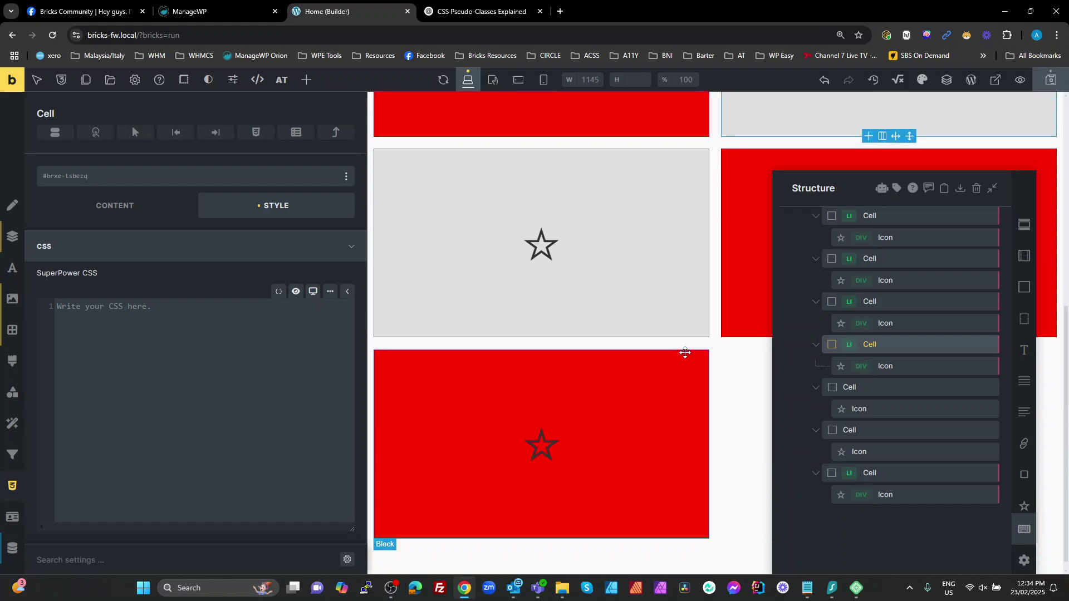
{"action": "left_click", "coordinate": [978, 472]}
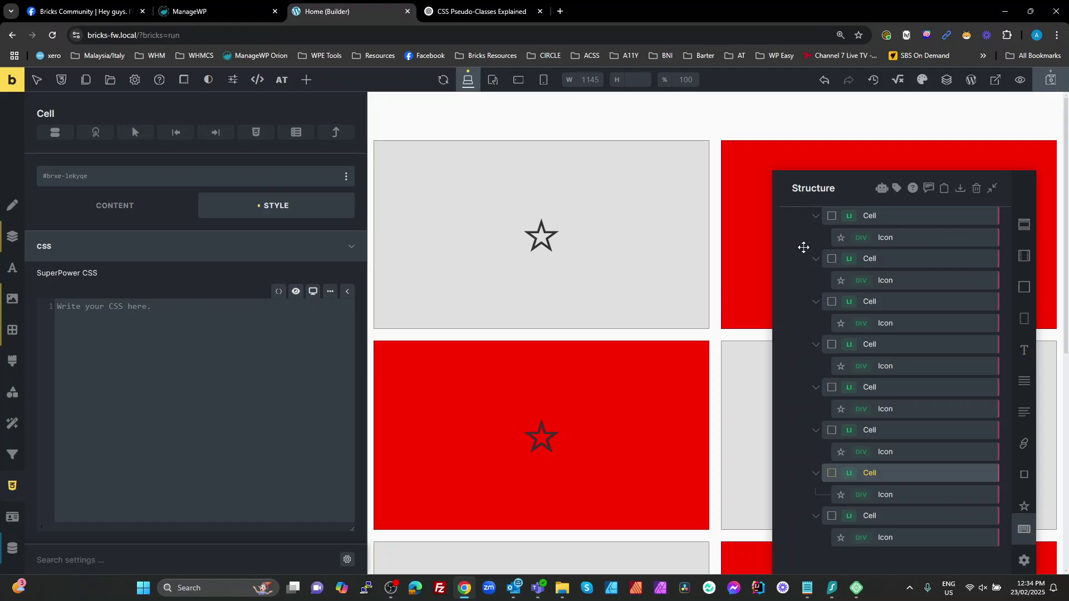
- At the mobile landscape breakpoint, set the Grid's template columns to var(--fw-grid--1)
{"action": "left_click", "coordinate": [519, 82]}
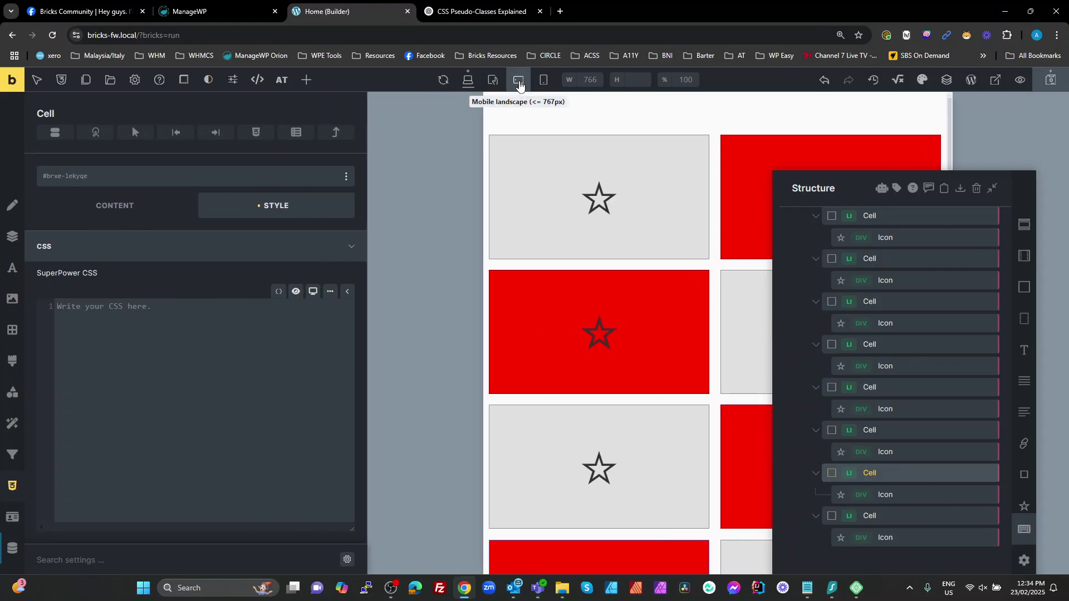
{"action": "left_click", "coordinate": [127, 208]}
{"action": "scroll", "coordinate": [835, 256], "scroll_direction": "up", "scroll_amount": 5}
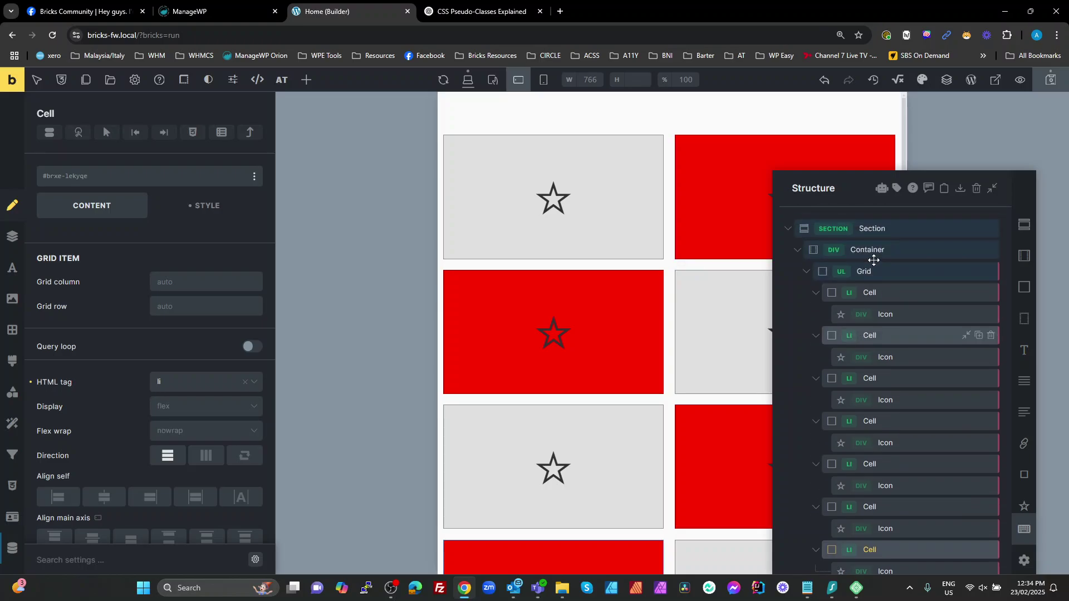
{"action": "left_click", "coordinate": [902, 275]}
{"action": "scroll", "coordinate": [902, 275], "scroll_direction": "down", "scroll_amount": 2}
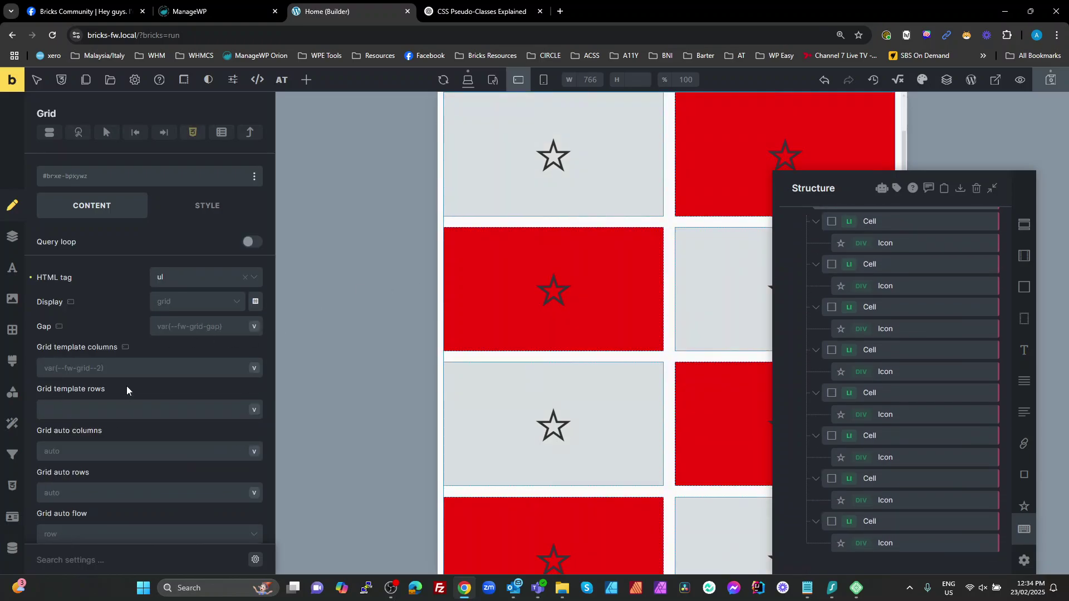
{"action": "left_click", "coordinate": [114, 377]}
{"action": "type", "text": "grid--1)"}
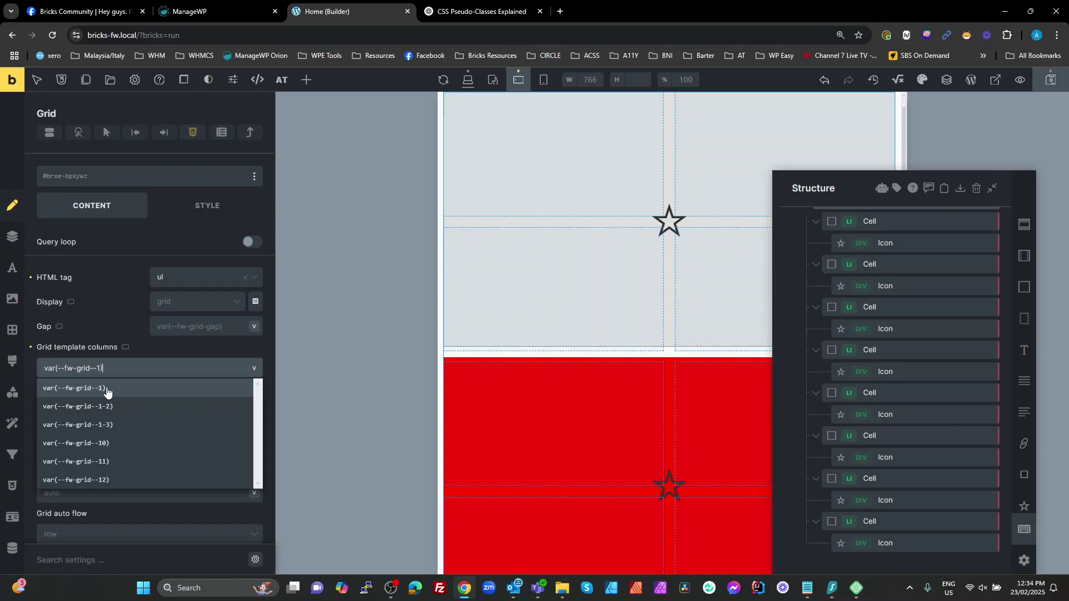
{"action": "left_click", "coordinate": [104, 387]}
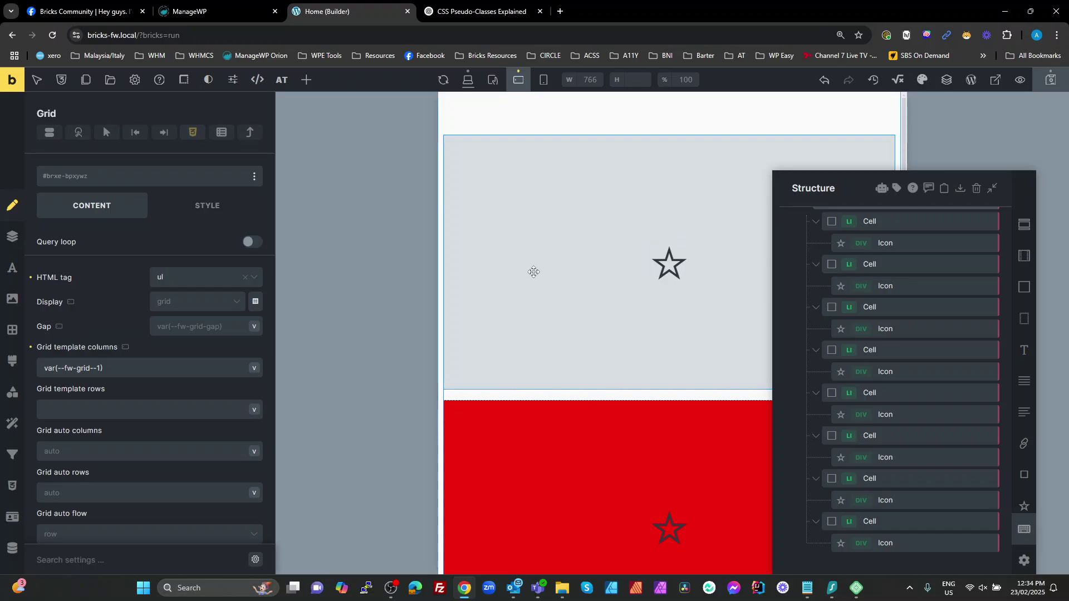
- Examine the order of red and grey cells down the single-column mobile landscape layout
{"action": "scroll", "coordinate": [597, 246], "scroll_direction": "down", "scroll_amount": 2}
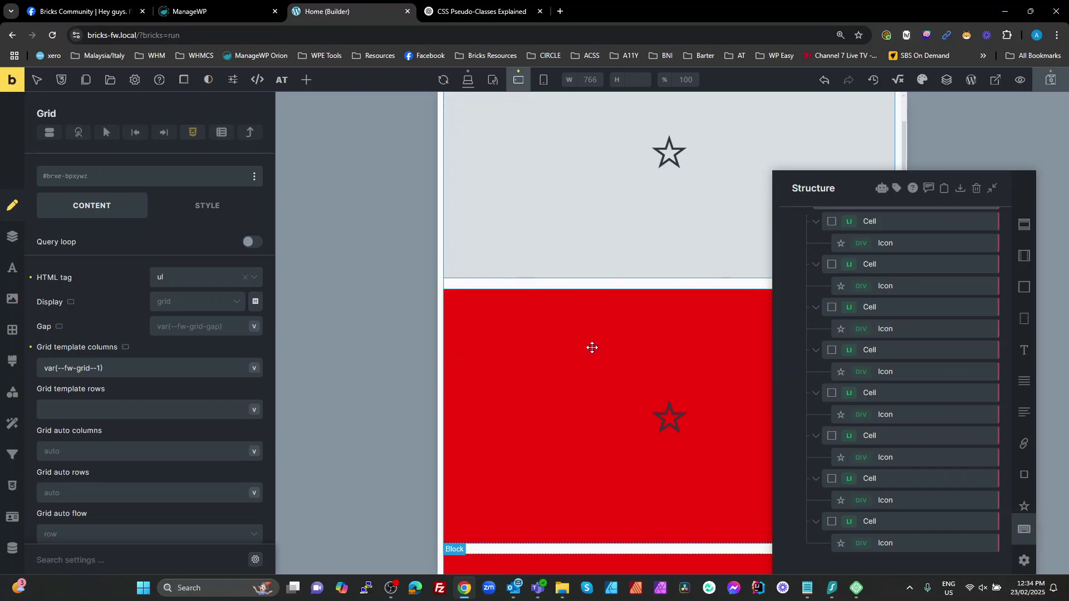
{"action": "scroll", "coordinate": [591, 347], "scroll_direction": "down", "scroll_amount": 3}
{"action": "scroll", "coordinate": [661, 445], "scroll_direction": "down", "scroll_amount": 4}
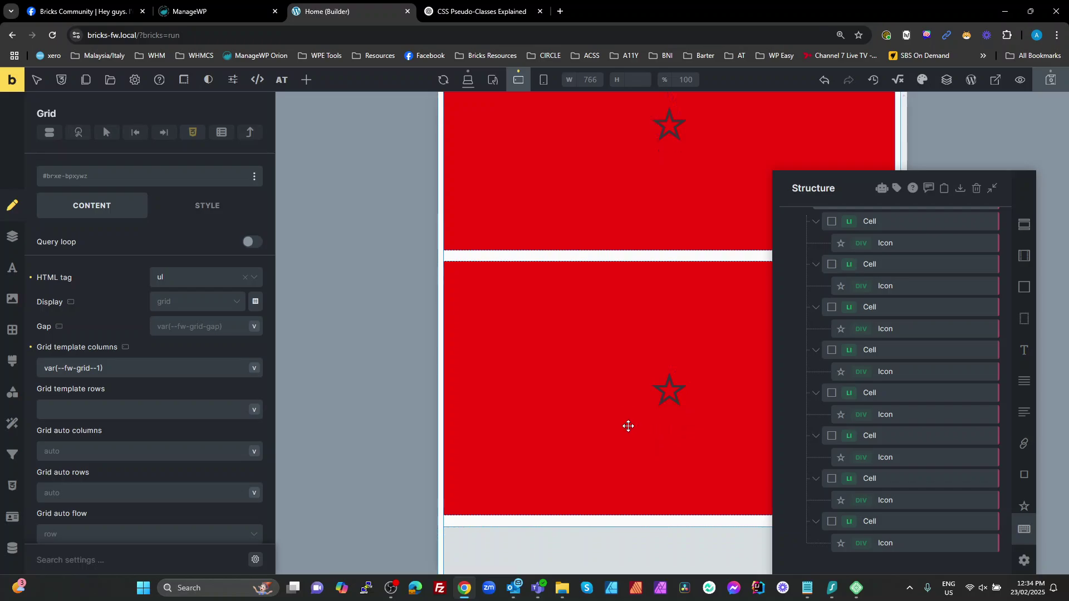
{"action": "scroll", "coordinate": [601, 440], "scroll_direction": "down", "scroll_amount": 10}
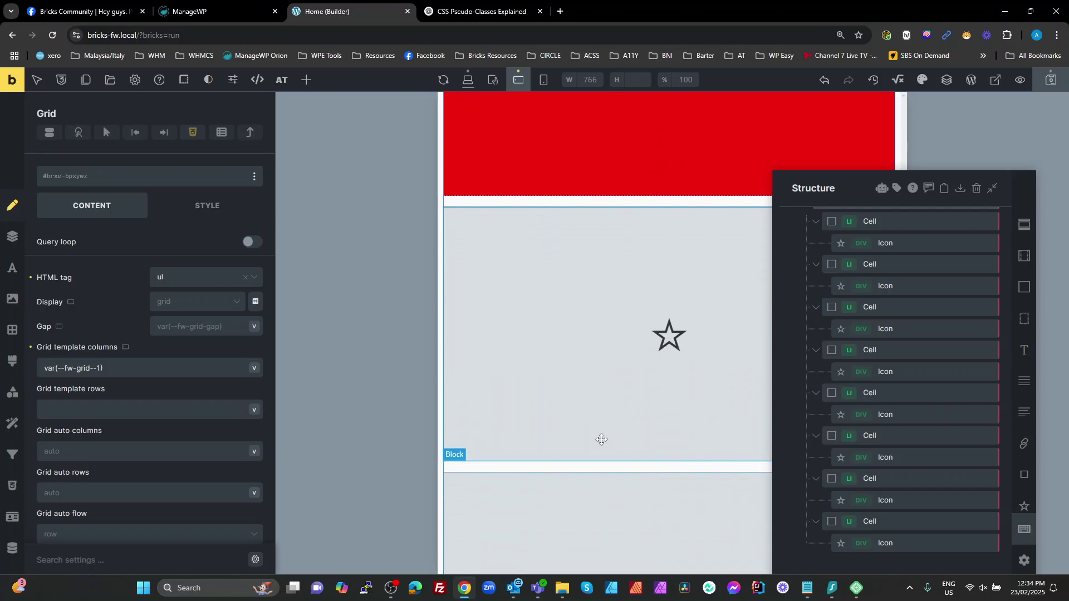
{"action": "scroll", "coordinate": [601, 439], "scroll_direction": "down", "scroll_amount": 10}
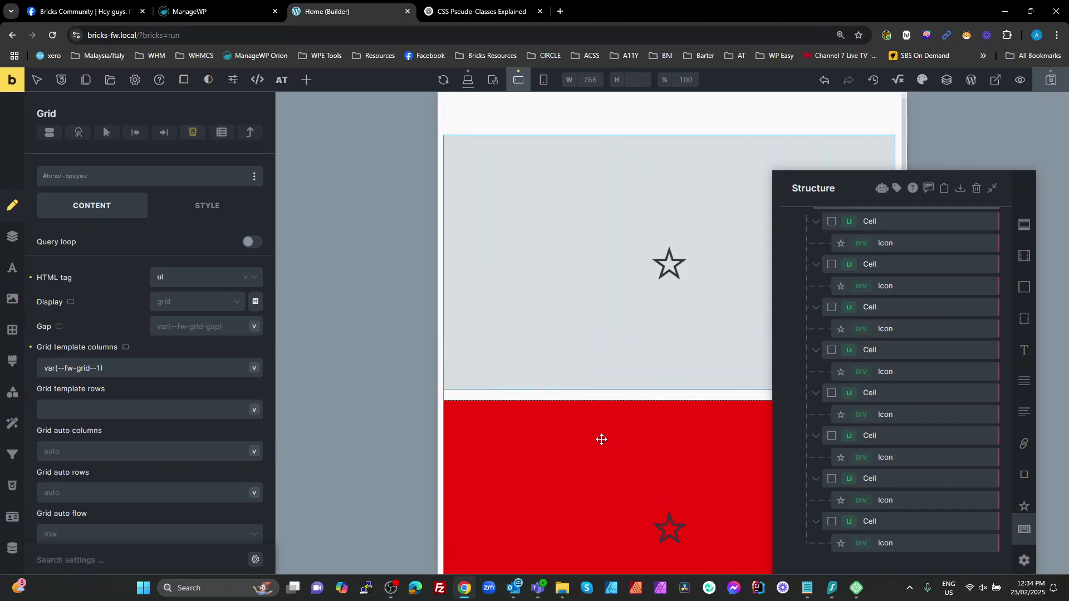
{"action": "scroll", "coordinate": [935, 296], "scroll_direction": "up", "scroll_amount": 3}
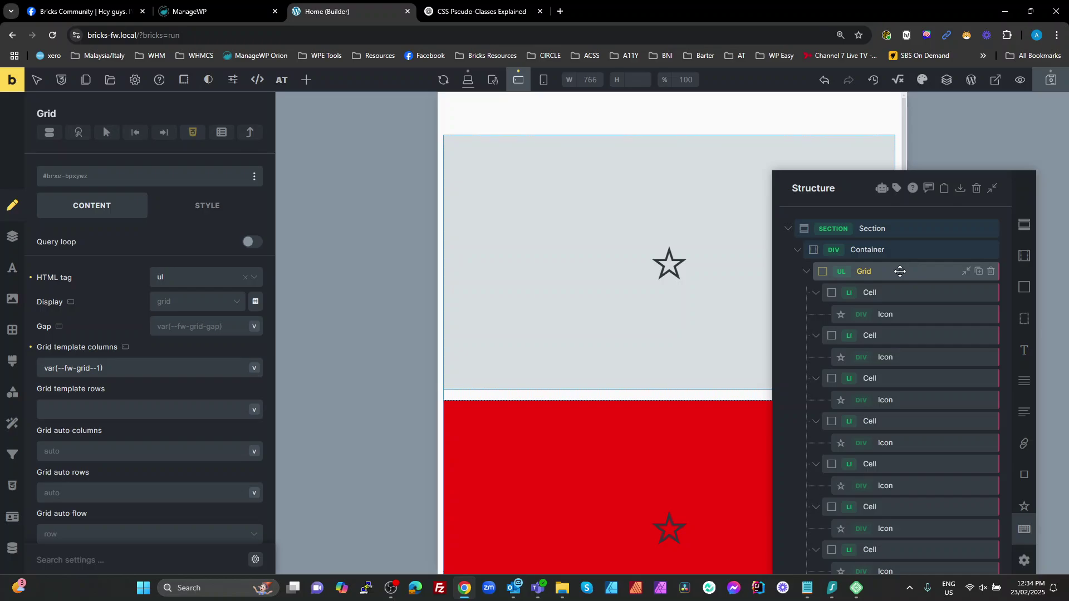
- Widen the structure tree, view the Grid's mobile landscape CSS, and save and reload the page
{"action": "left_click_drag", "start_coordinate": [780, 287], "coordinate": [743, 287]}
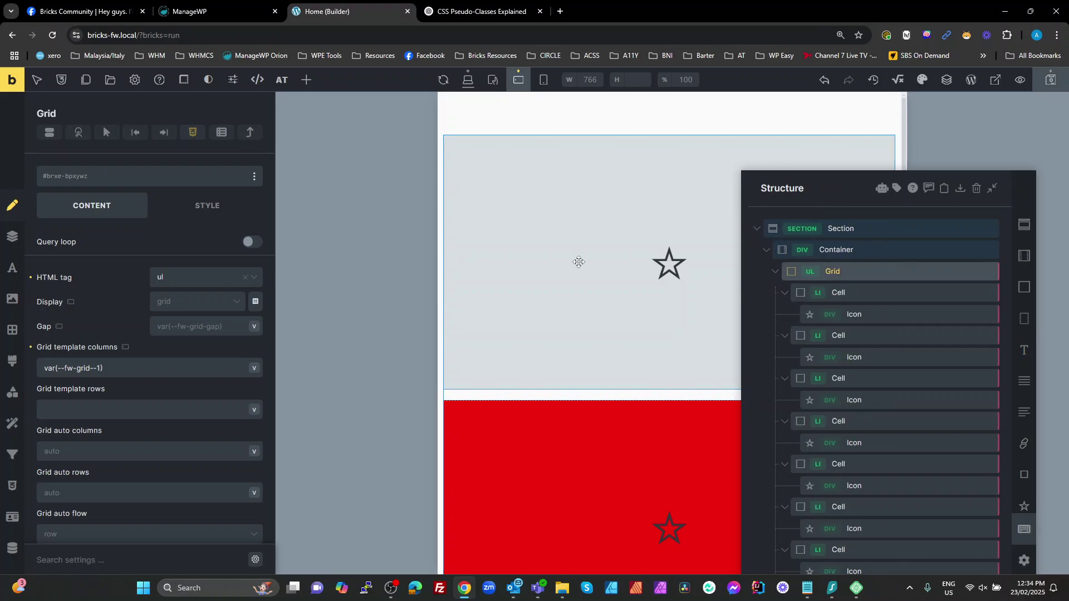
{"action": "left_click", "coordinate": [193, 133]}
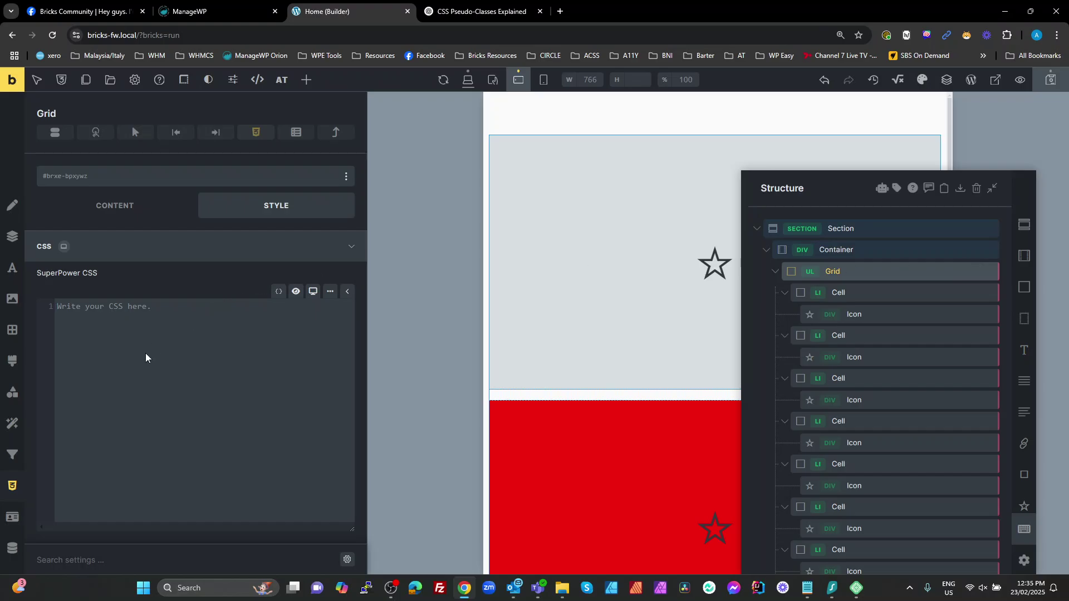
{"action": "left_click", "coordinate": [1051, 80]}
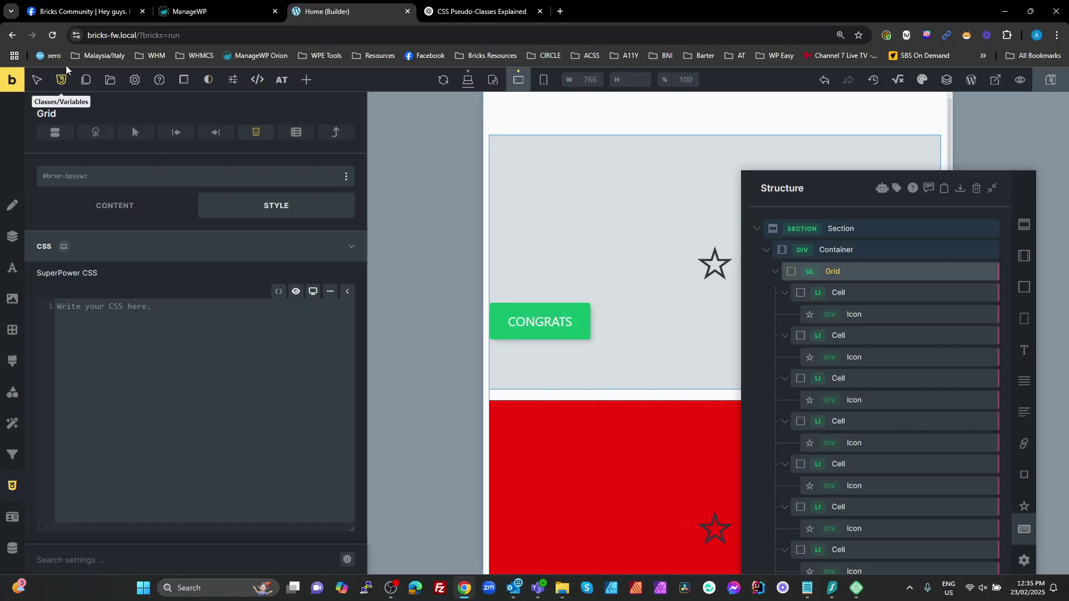
{"action": "left_click", "coordinate": [52, 35]}
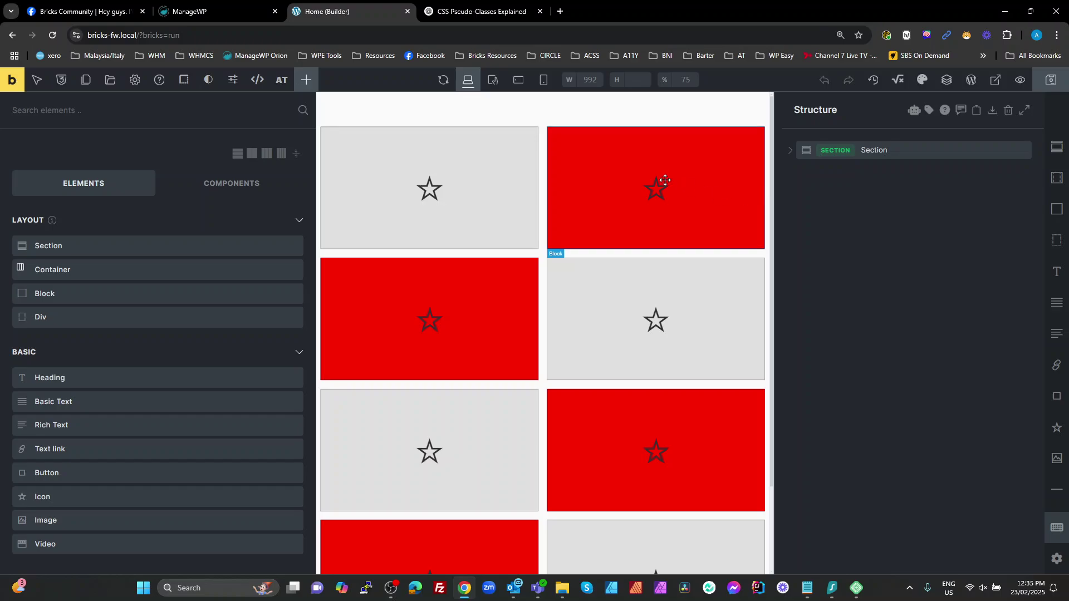
- Expand the section, container and Grid in the structure tree and open the Grid's custom CSS
{"action": "left_click", "coordinate": [798, 155]}
{"action": "left_click", "coordinate": [790, 151]}
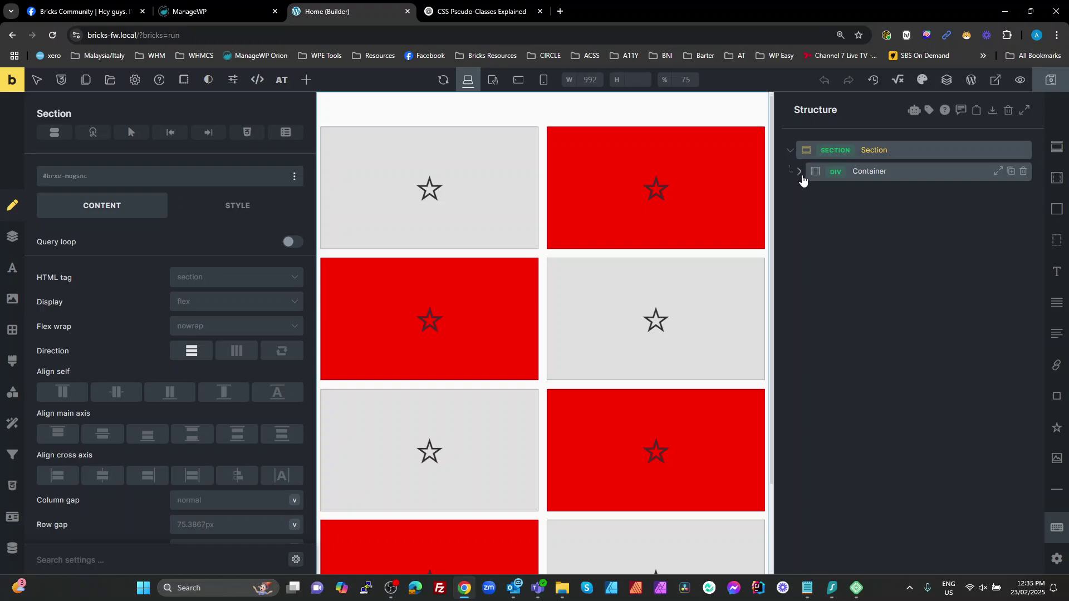
{"action": "left_click", "coordinate": [799, 171]}
{"action": "left_click", "coordinate": [808, 193]}
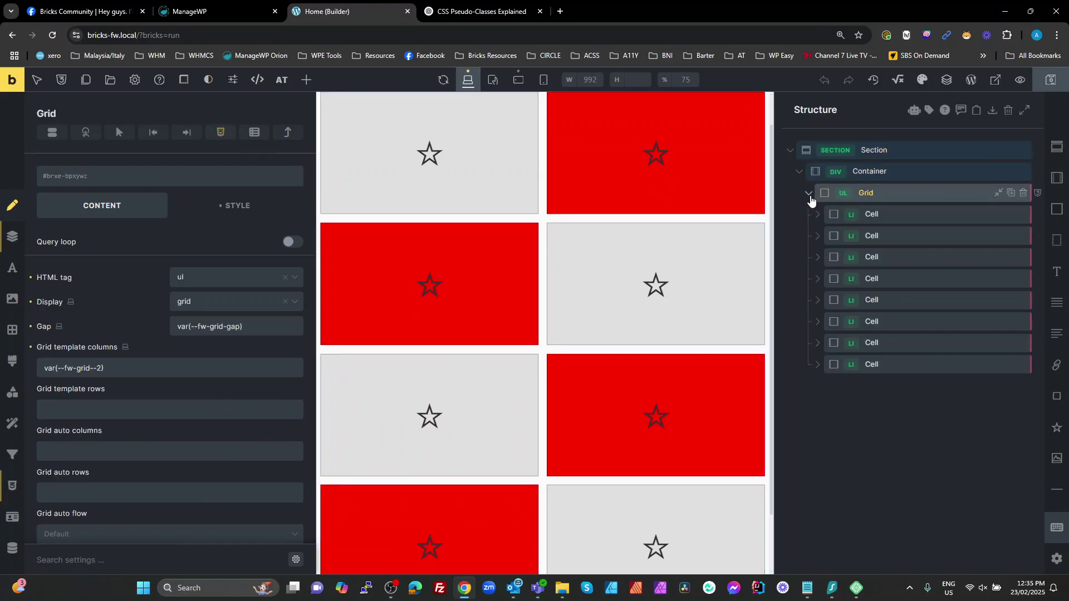
{"action": "left_click", "coordinate": [1037, 192]}
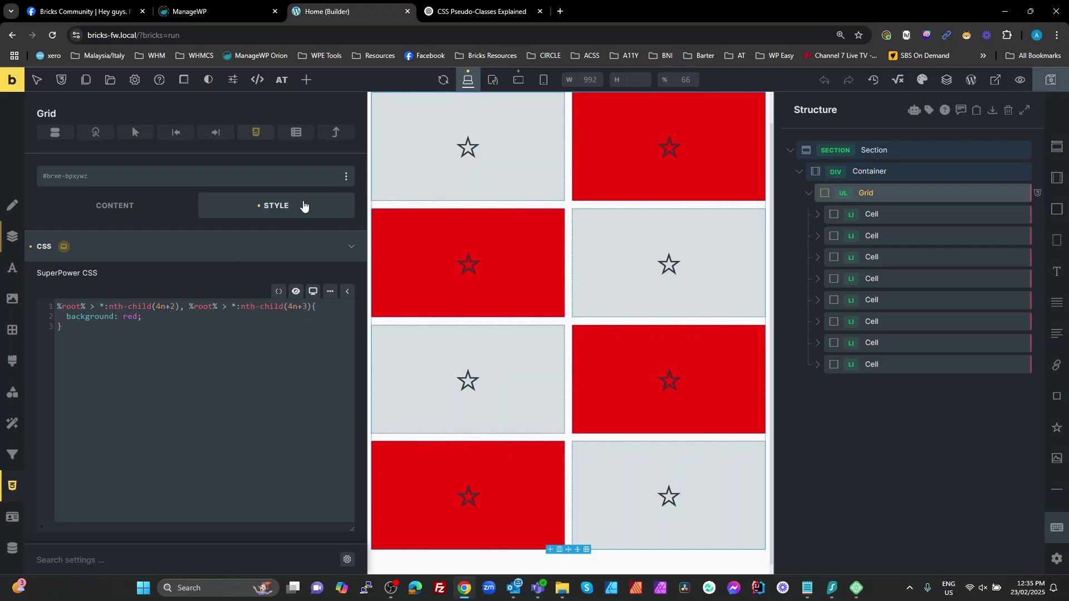
{"action": "left_click", "coordinate": [519, 81]}
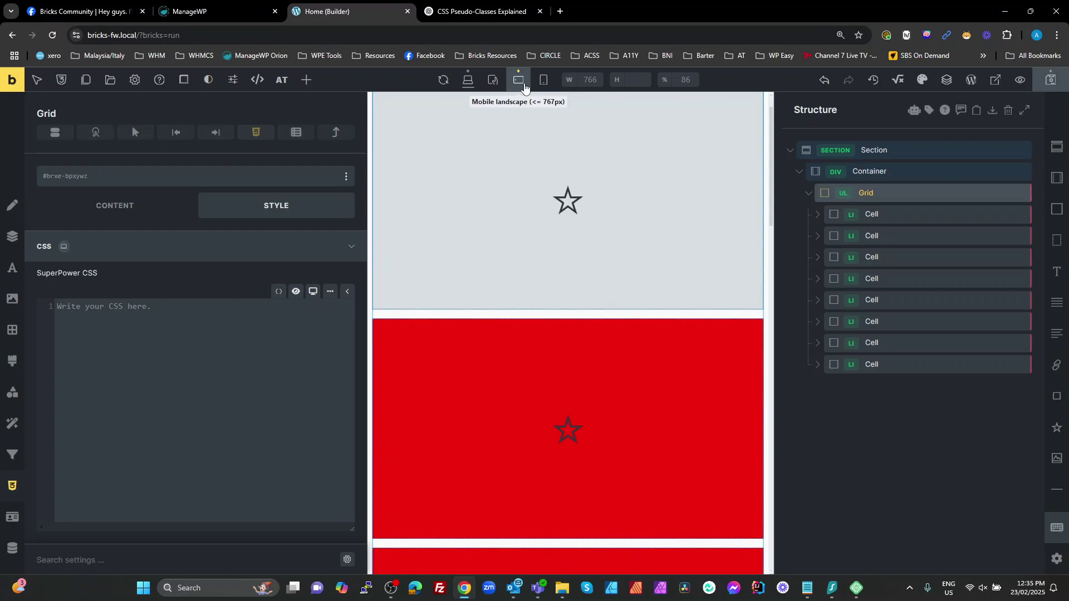
{"action": "left_click", "coordinate": [468, 81]}
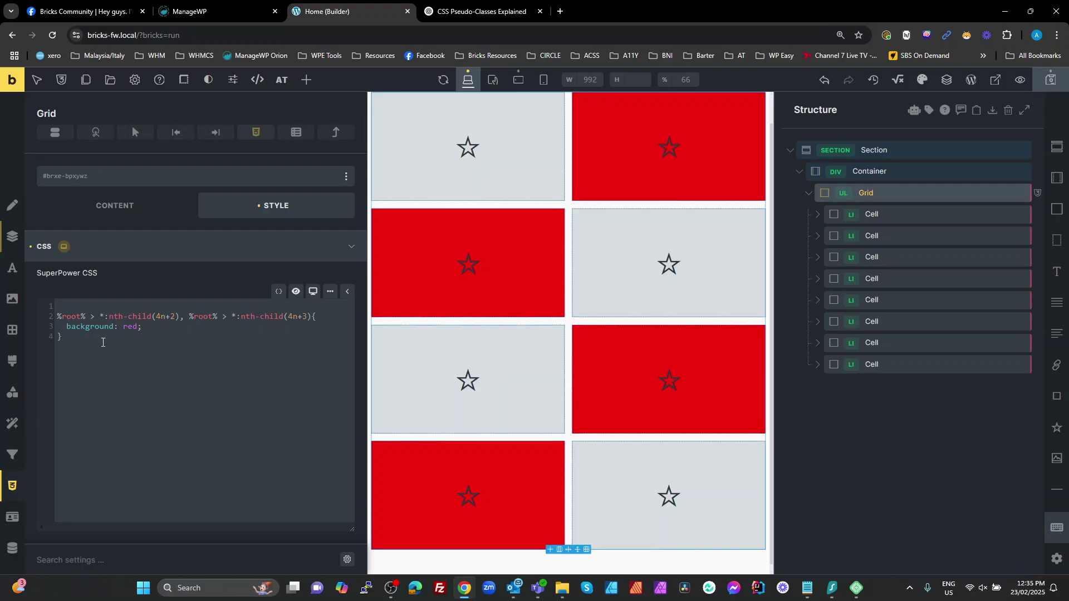
{"action": "key", "text": "Return"}
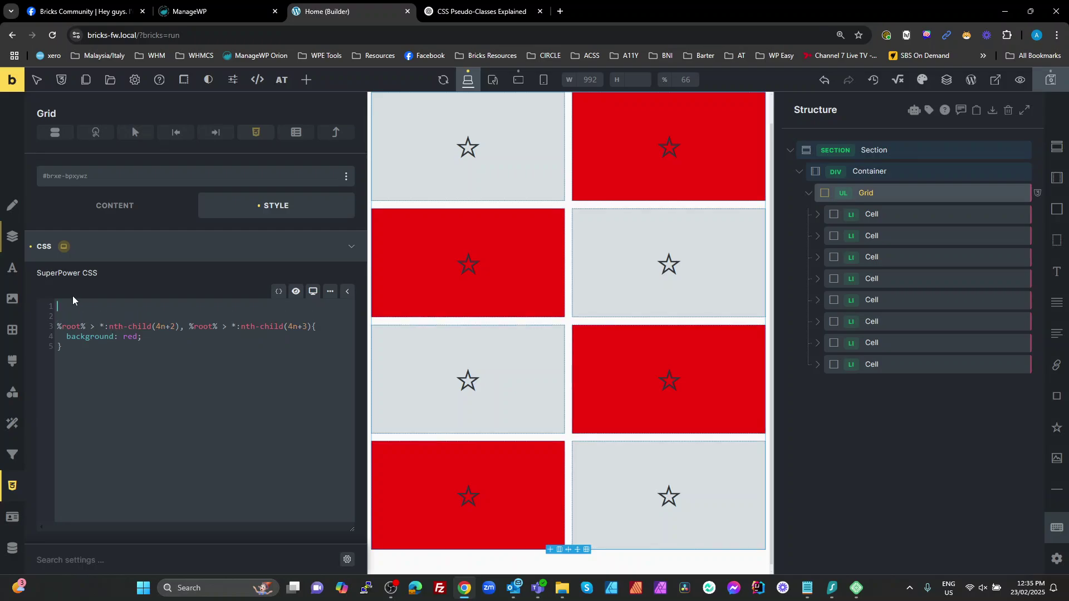
{"action": "type", "text": "@med"}
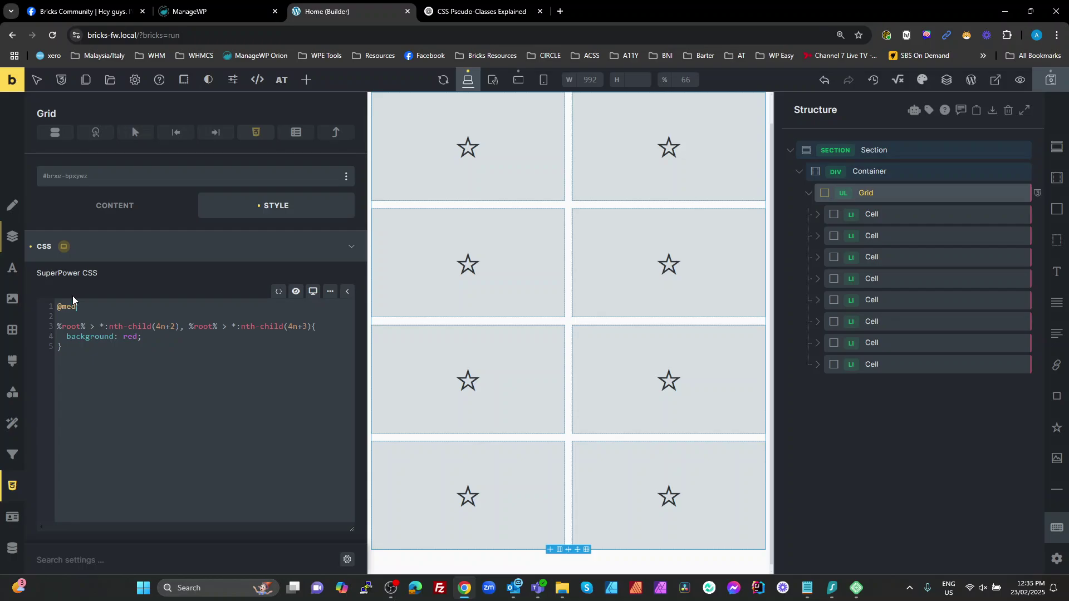
{"action": "type", "text": "ia(min-width: 768px){"}
{"action": "key", "text": "Return"}
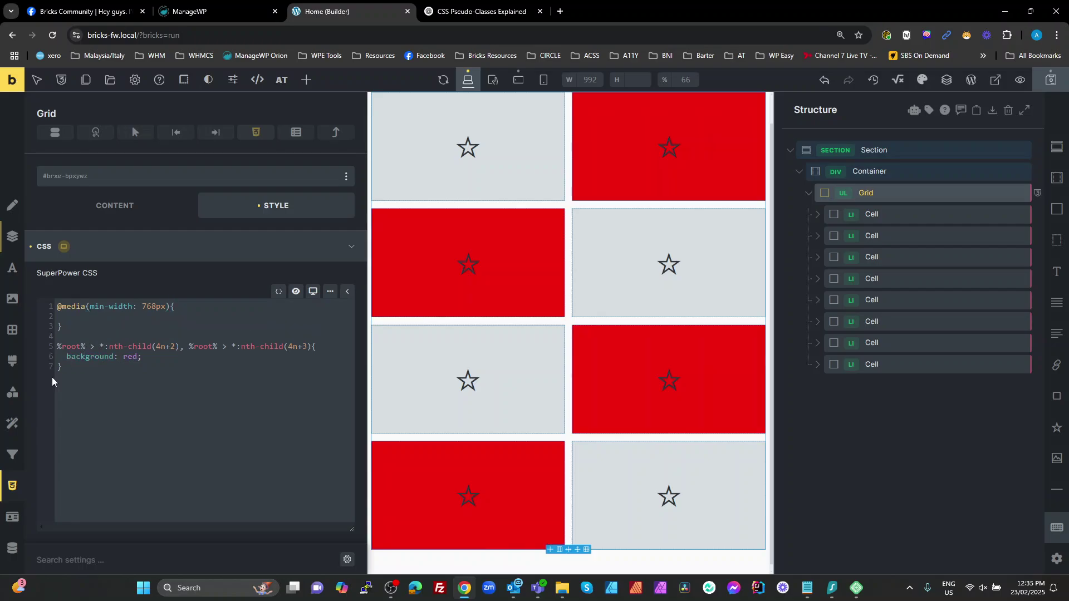
- Move the red nth-child rule inside the min-width: 768px media query and tidy the code formatting, leaving no blank line
{"action": "left_click_drag", "start_coordinate": [76, 373], "coordinate": [53, 349]}
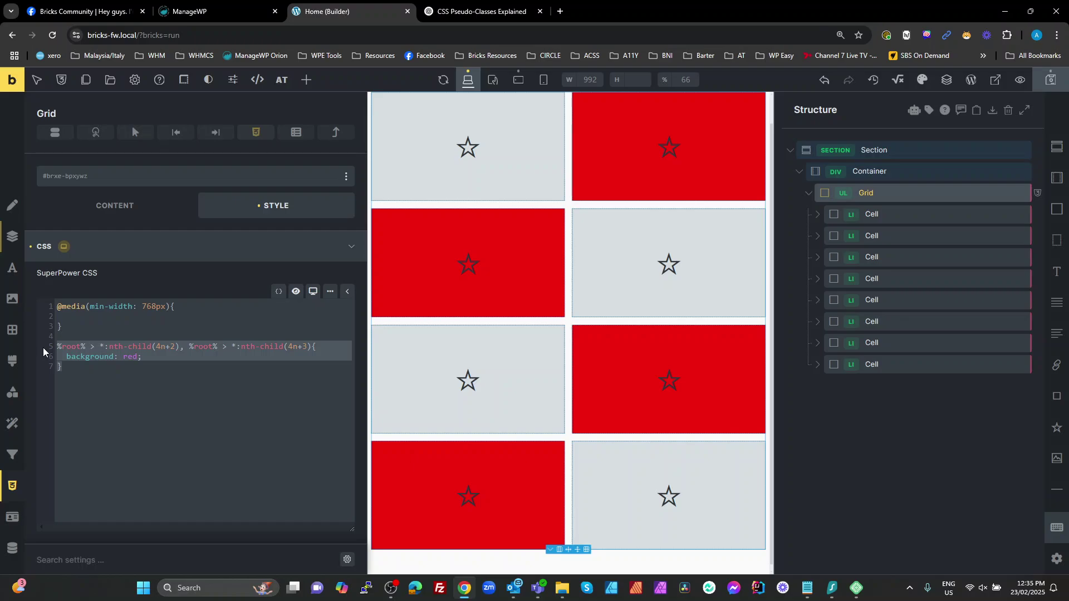
{"action": "key", "text": "ctrl+x"}
{"action": "key", "text": "ctrl+v"}
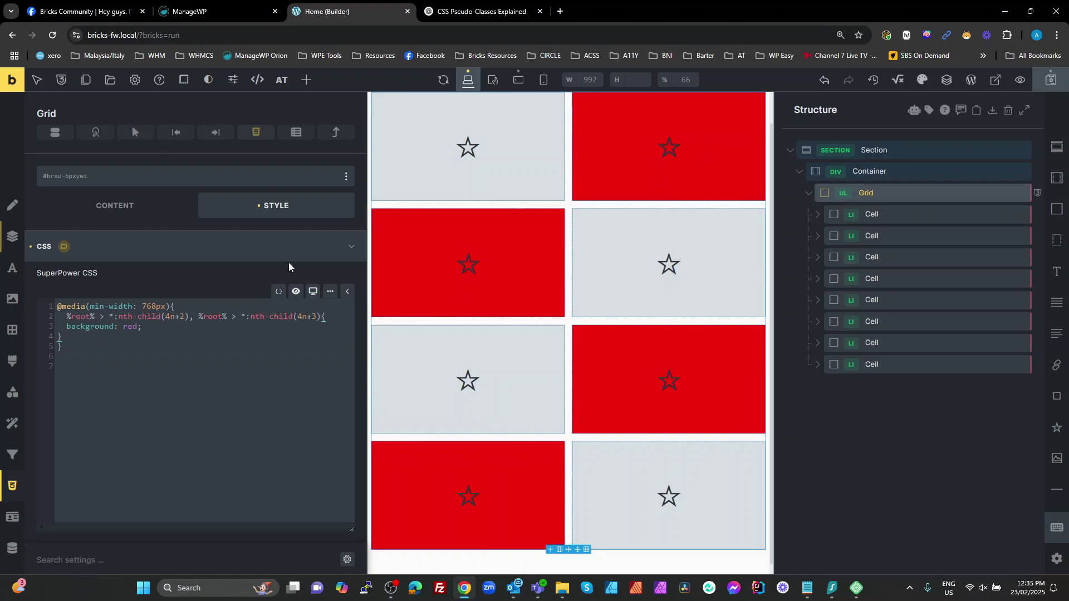
{"action": "left_click", "coordinate": [330, 291]}
{"action": "left_click", "coordinate": [186, 317]}
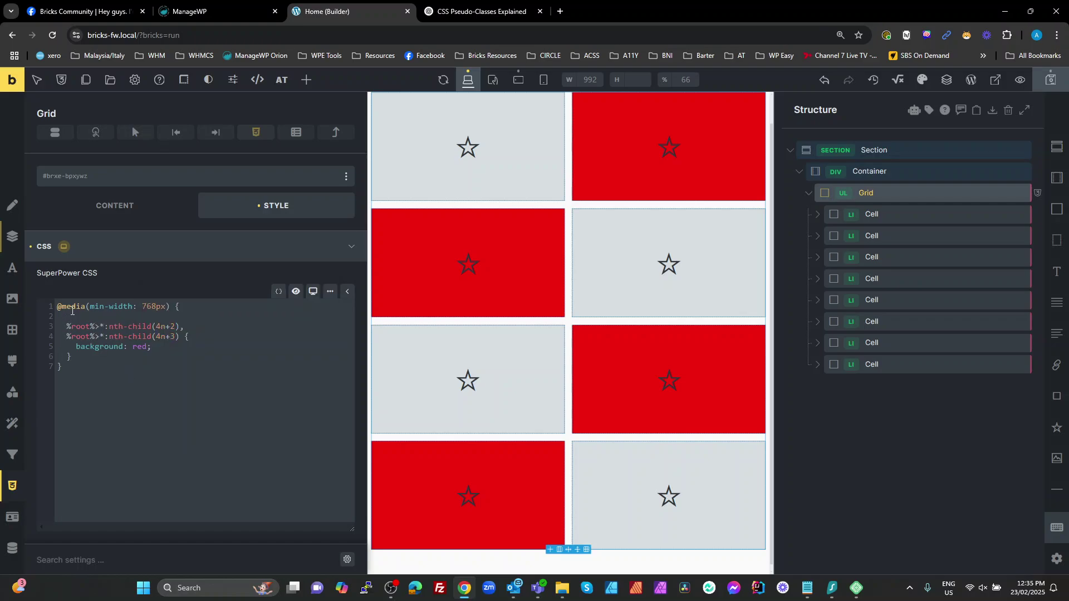
{"action": "key", "text": "BackSpace"}
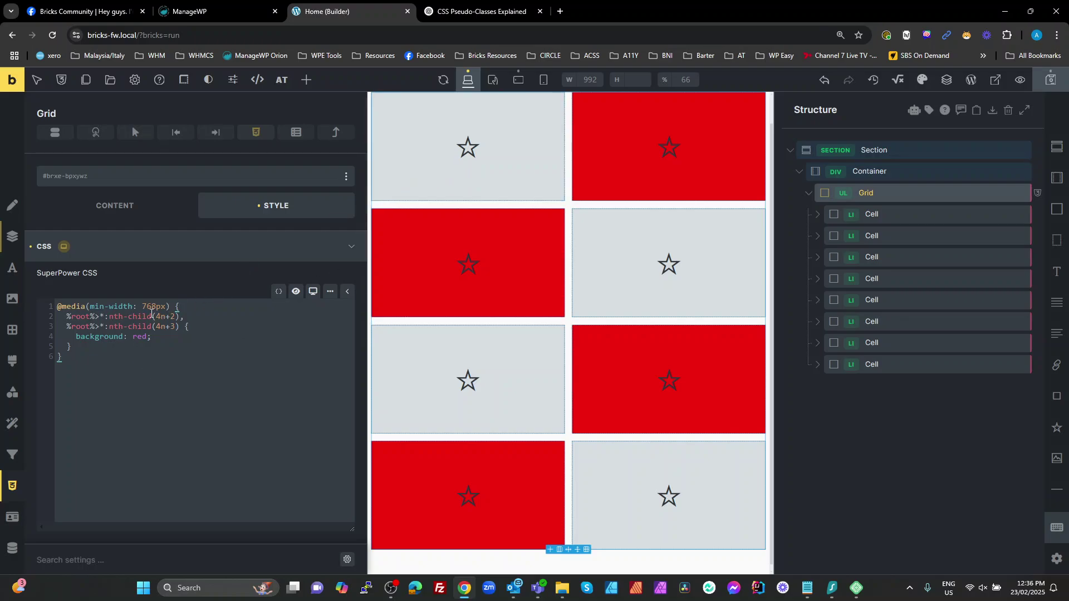
- Preview the Grid at the mobile landscape breakpoint and check the cell backgrounds in the one-column layout
{"action": "left_click", "coordinate": [519, 81]}
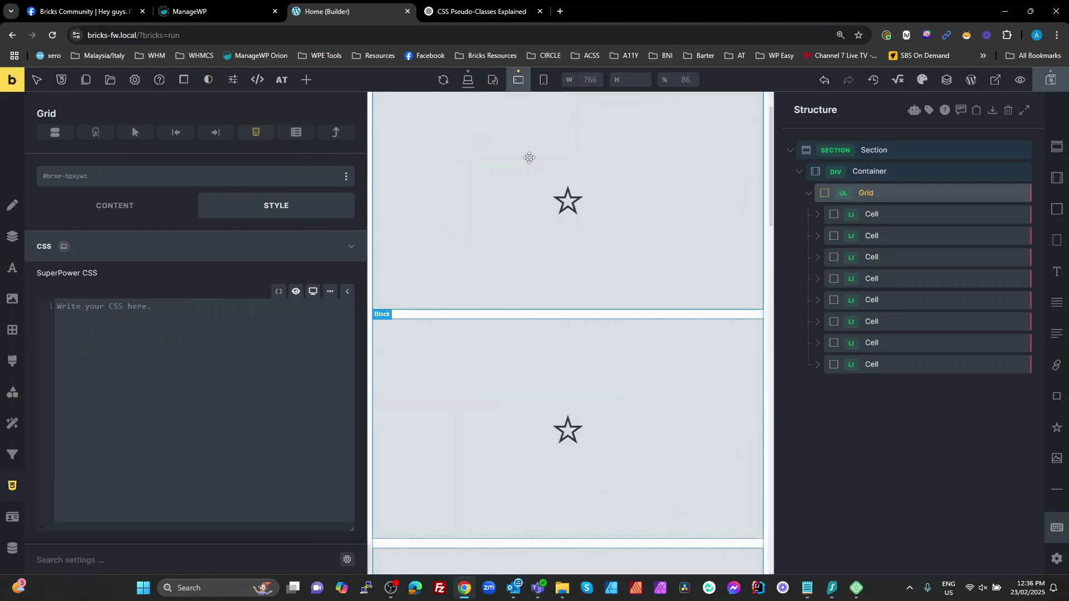
{"action": "scroll", "coordinate": [625, 217], "scroll_direction": "up", "scroll_amount": 1}
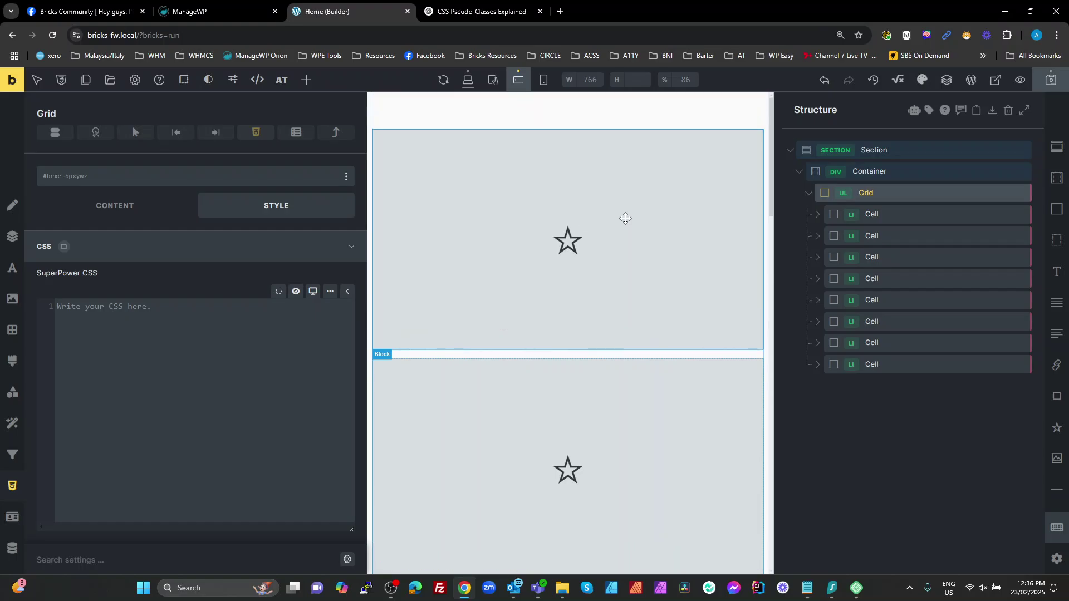
{"action": "scroll", "coordinate": [625, 218], "scroll_direction": "down", "scroll_amount": 1}
{"action": "scroll", "coordinate": [625, 217], "scroll_direction": "up", "scroll_amount": 2}
{"action": "scroll", "coordinate": [606, 176], "scroll_direction": "down", "scroll_amount": 3}
{"action": "scroll", "coordinate": [606, 176], "scroll_direction": "up", "scroll_amount": 1}
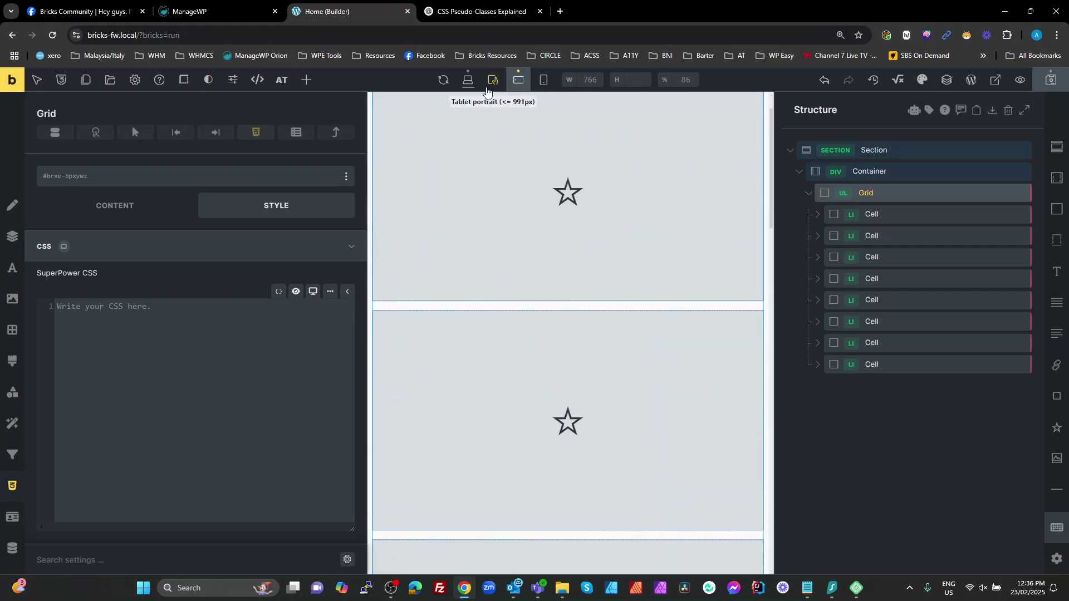
{"action": "left_click", "coordinate": [469, 81]}
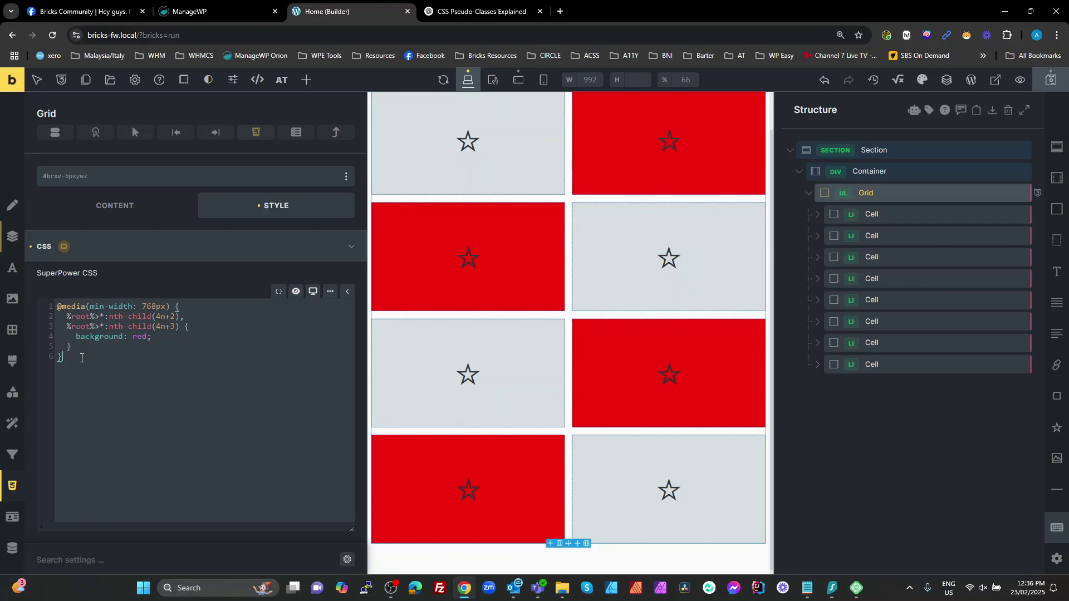
{"action": "type", "text": "@media(max-width: 767px){"}
{"action": "key", "text": "Return"}
{"action": "left_click_drag", "start_coordinate": [65, 318], "coordinate": [180, 319]}
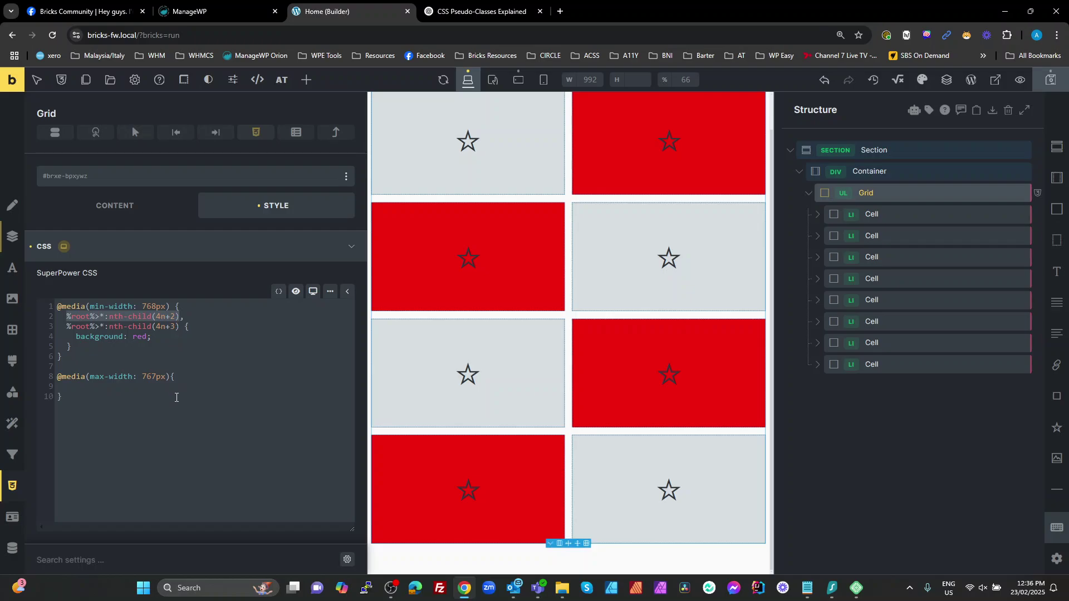
{"action": "left_click", "coordinate": [118, 388]}
{"action": "key", "text": "ctrl+v"}
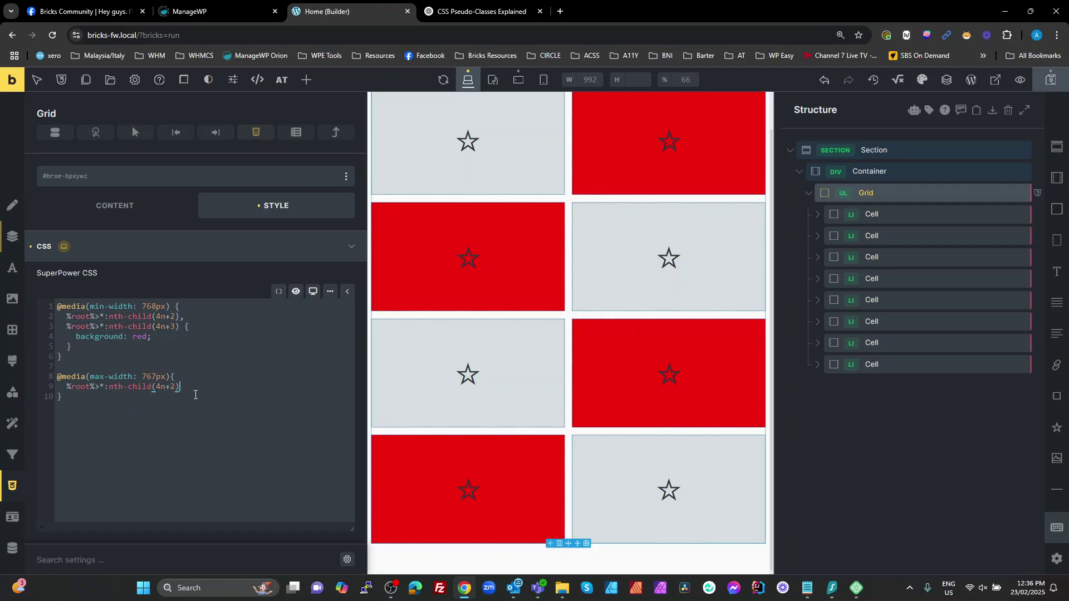
{"action": "type", "text": "{"}
{"action": "key", "text": "Return"}
- Add background: red; to the rule in the max-width: 767px block and change its nth-child argument to even
{"action": "left_click_drag", "start_coordinate": [124, 337], "coordinate": [74, 339]}
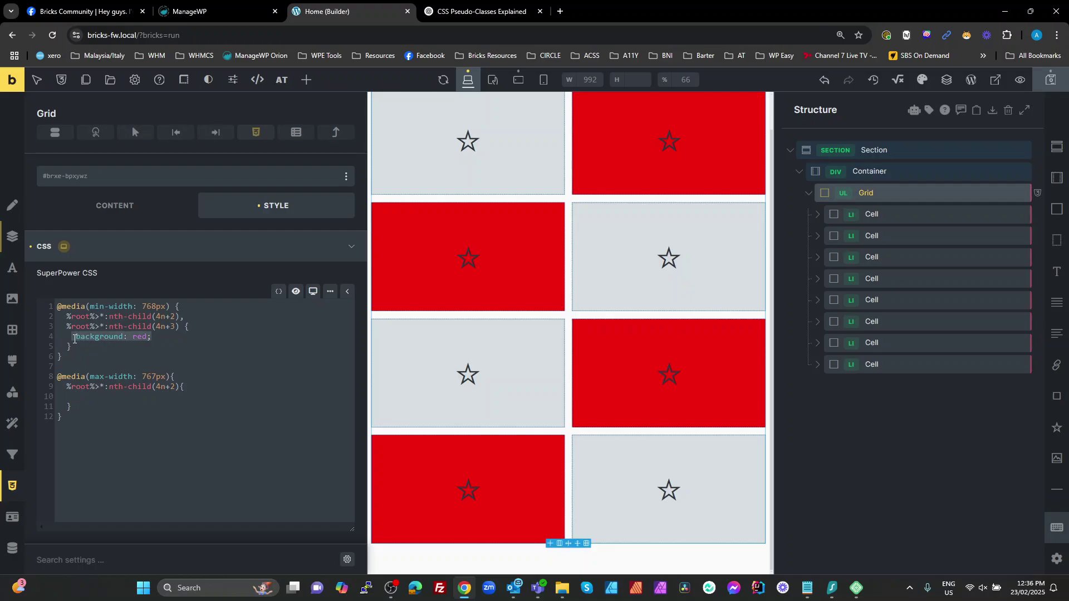
{"action": "key", "text": "ctrl+c"}
{"action": "left_click", "coordinate": [111, 396]}
{"action": "key", "text": "ctrl+v"}
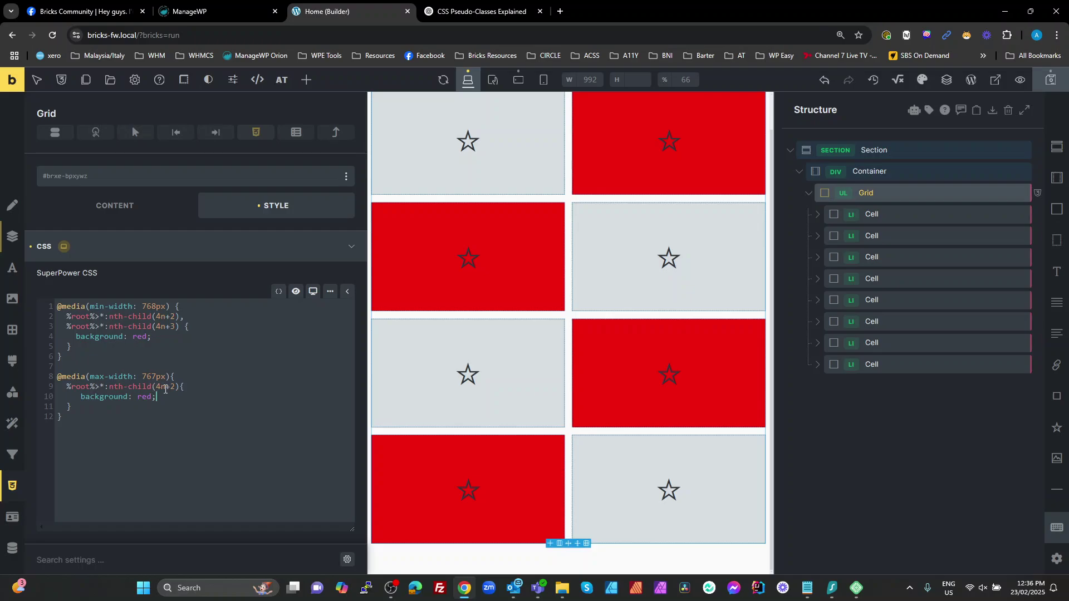
{"action": "left_click_drag", "start_coordinate": [174, 389], "coordinate": [159, 389]}
{"action": "type", "text": "even"}
- Compare the Grid's red cell pattern at the mobile landscape breakpoint with the wider two-column breakpoints
{"action": "left_click", "coordinate": [518, 80]}
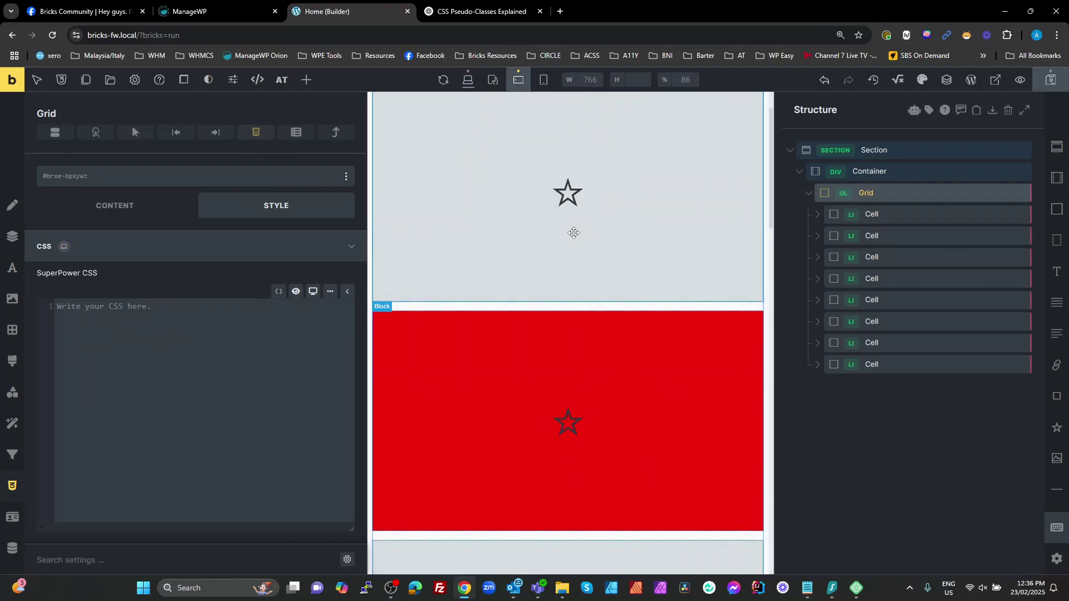
{"action": "scroll", "coordinate": [569, 257], "scroll_direction": "down", "scroll_amount": 3}
{"action": "scroll", "coordinate": [569, 265], "scroll_direction": "down", "scroll_amount": 5}
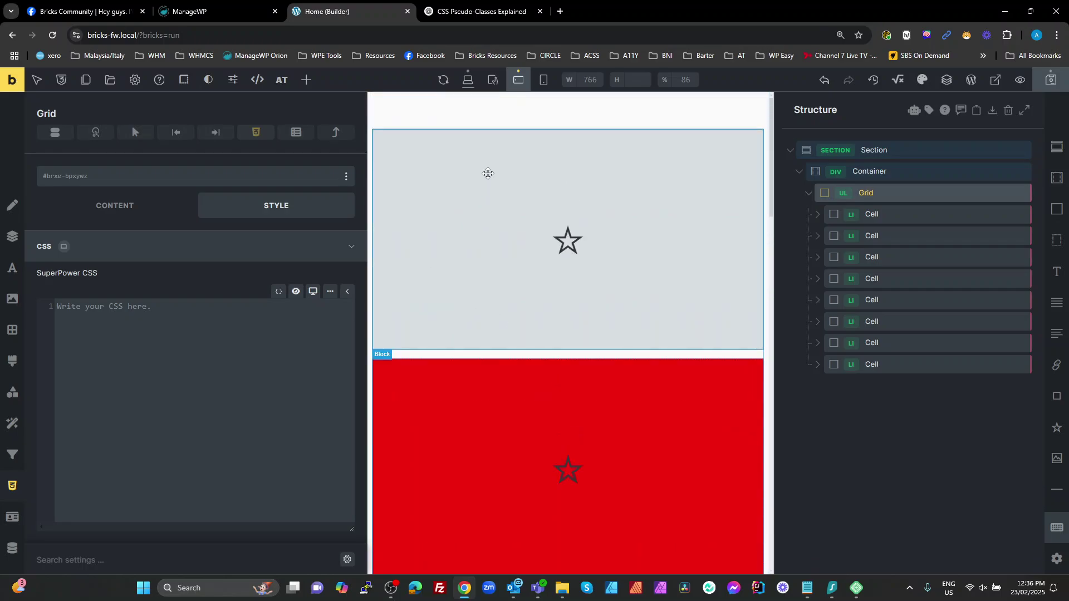
{"action": "left_click", "coordinate": [469, 80]}
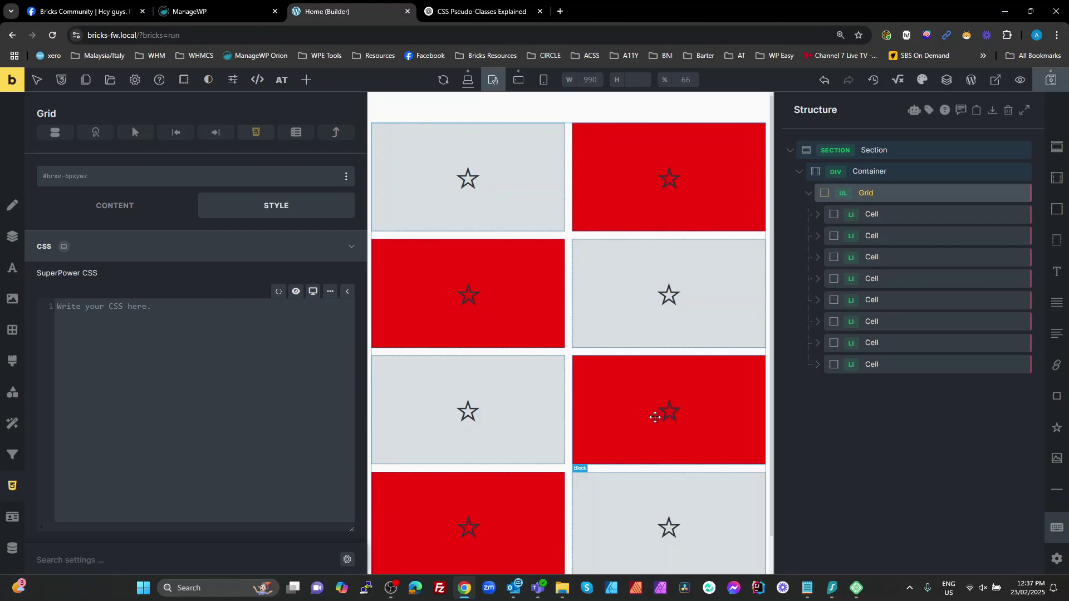
{"action": "left_click", "coordinate": [518, 80]}
{"action": "scroll", "coordinate": [523, 245], "scroll_direction": "down", "scroll_amount": 6}
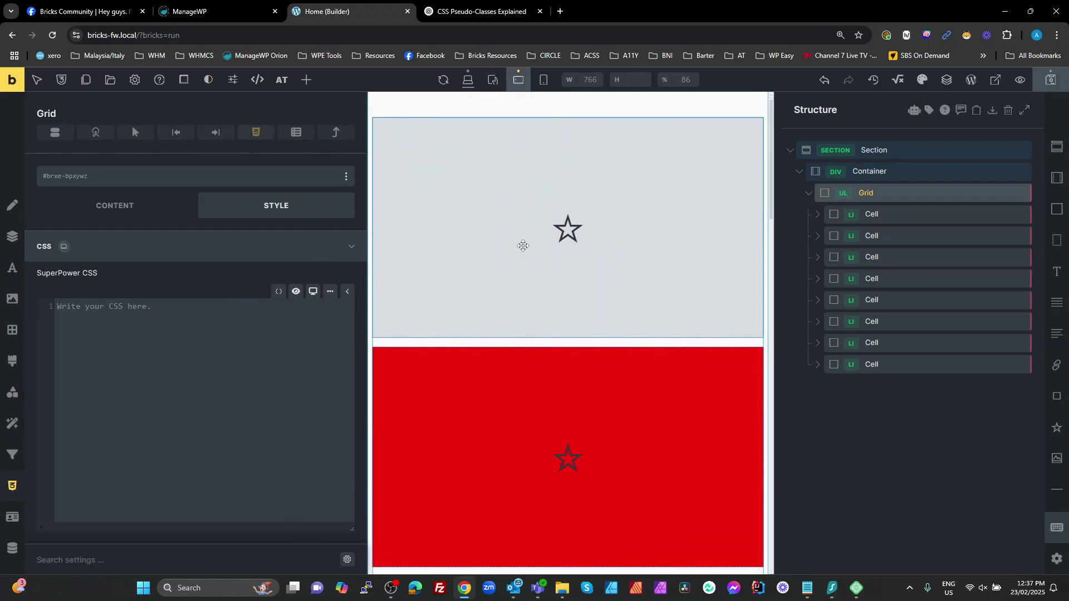
{"action": "scroll", "coordinate": [523, 247], "scroll_direction": "down", "scroll_amount": 15}
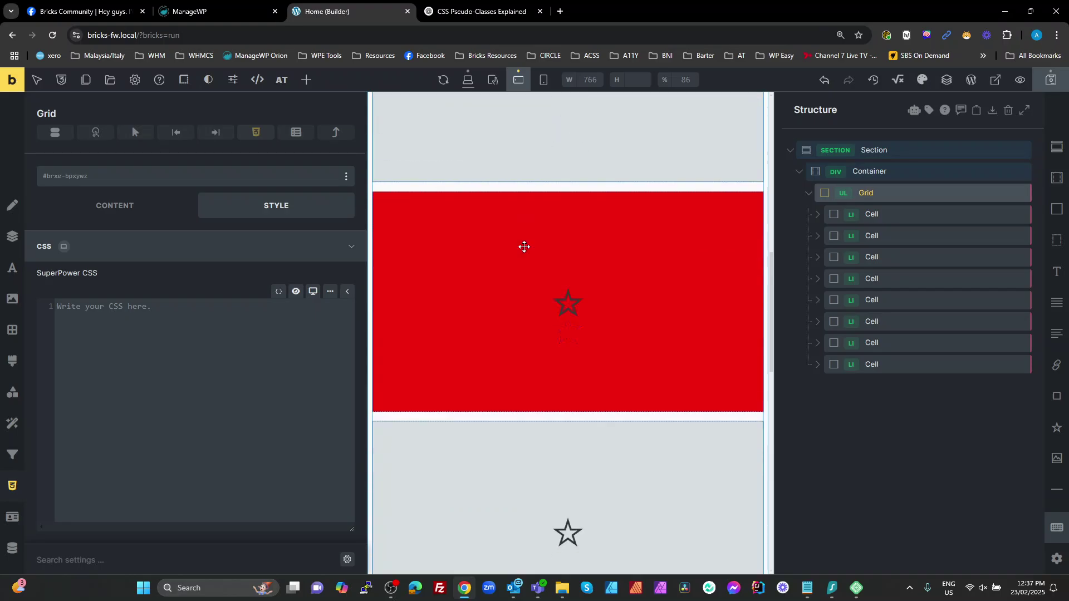
{"action": "scroll", "coordinate": [524, 247], "scroll_direction": "up", "scroll_amount": 20}
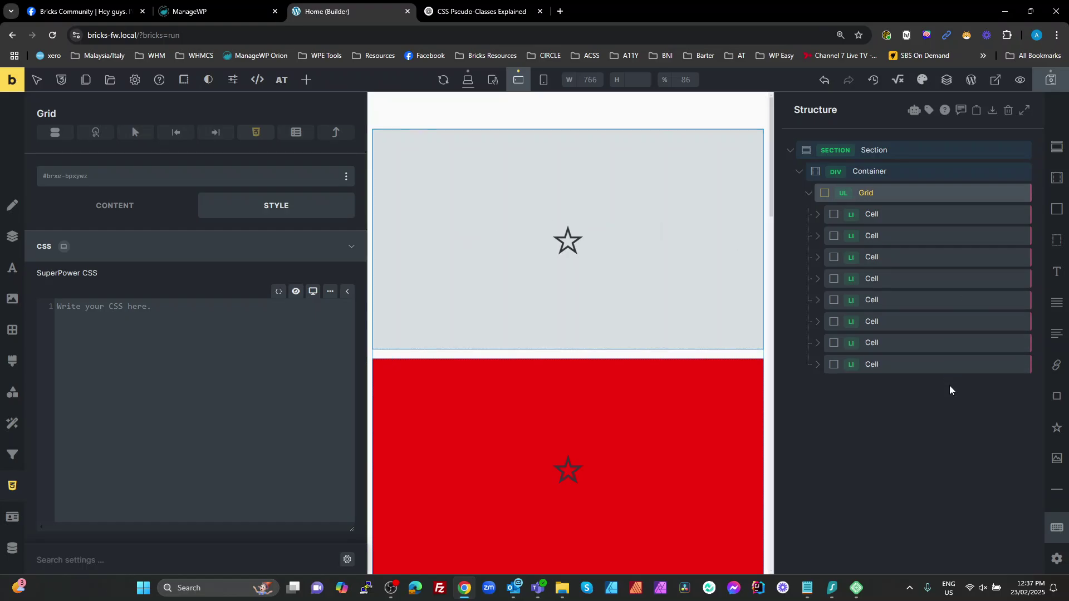
- Duplicate the Grid's eighth Cell three times, and duplicate the last Cell once at the desktop breakpoint
{"action": "left_click", "coordinate": [1011, 364]}
{"action": "left_click", "coordinate": [1011, 365]}
{"action": "left_click", "coordinate": [1011, 364]}
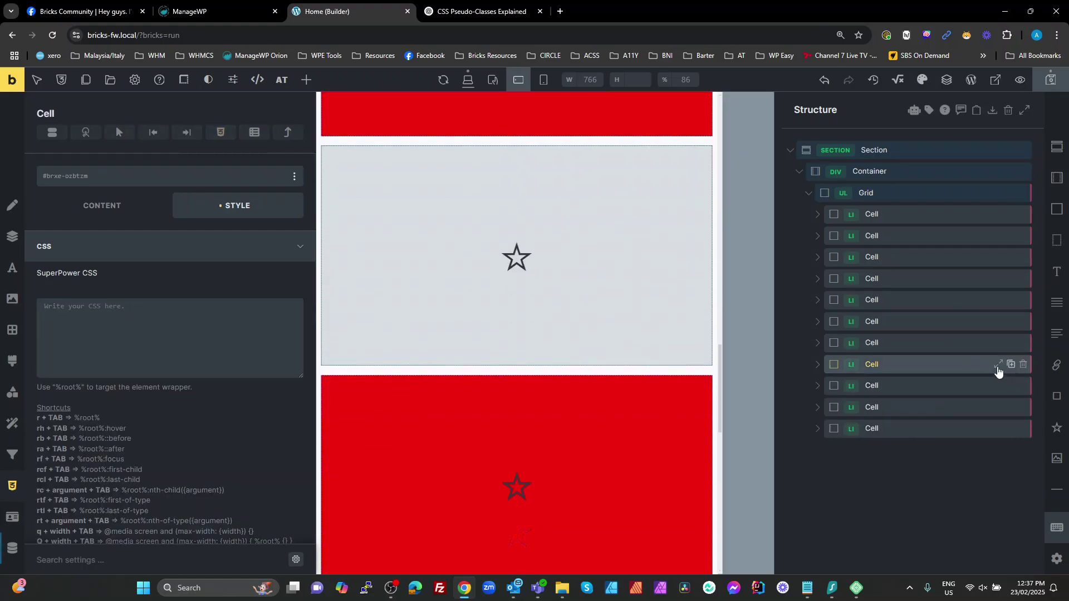
{"action": "left_click", "coordinate": [466, 84]}
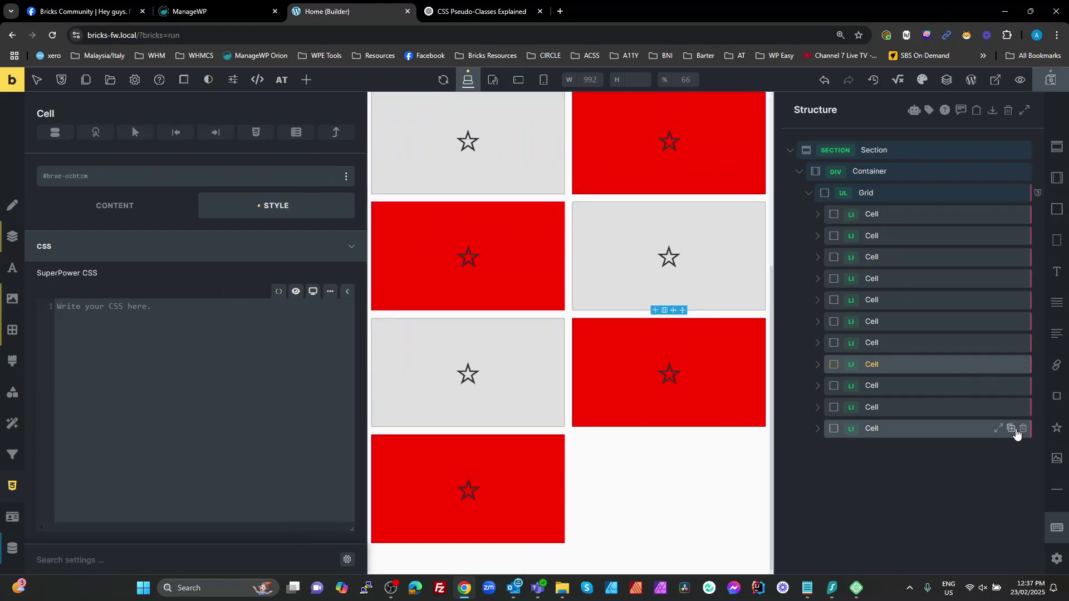
{"action": "left_click", "coordinate": [1011, 428]}
{"action": "scroll", "coordinate": [605, 394], "scroll_direction": "up", "scroll_amount": 2}
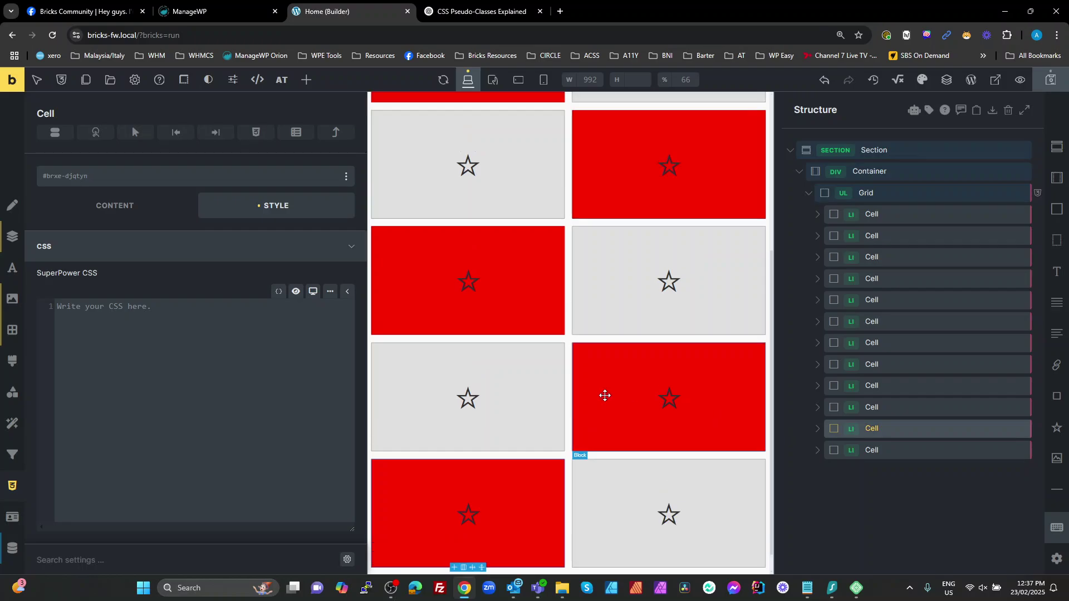